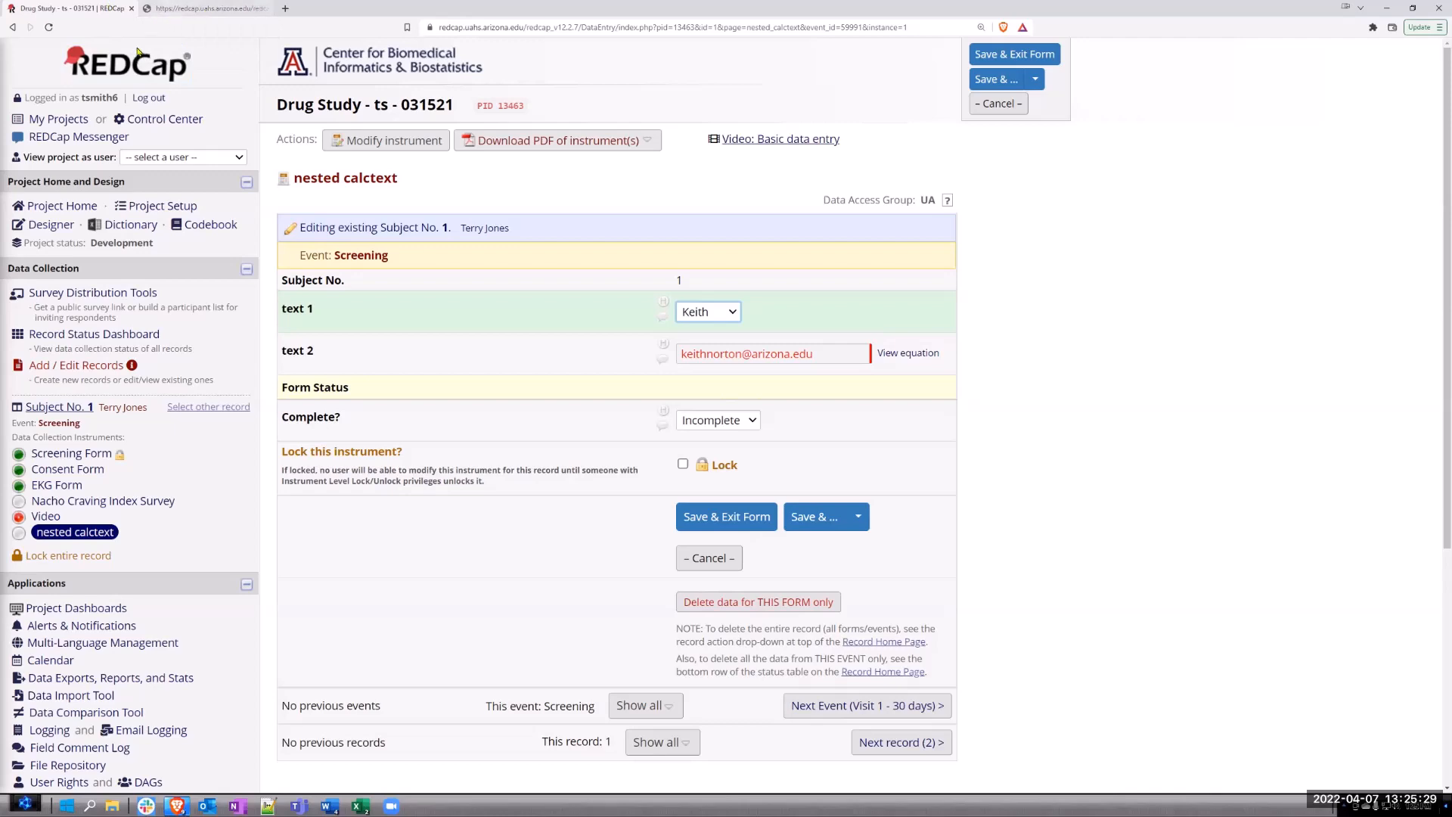
Leave the nested calctext form without saving and open the project's External Modules manager.
scroll(231, 504, down, 5)
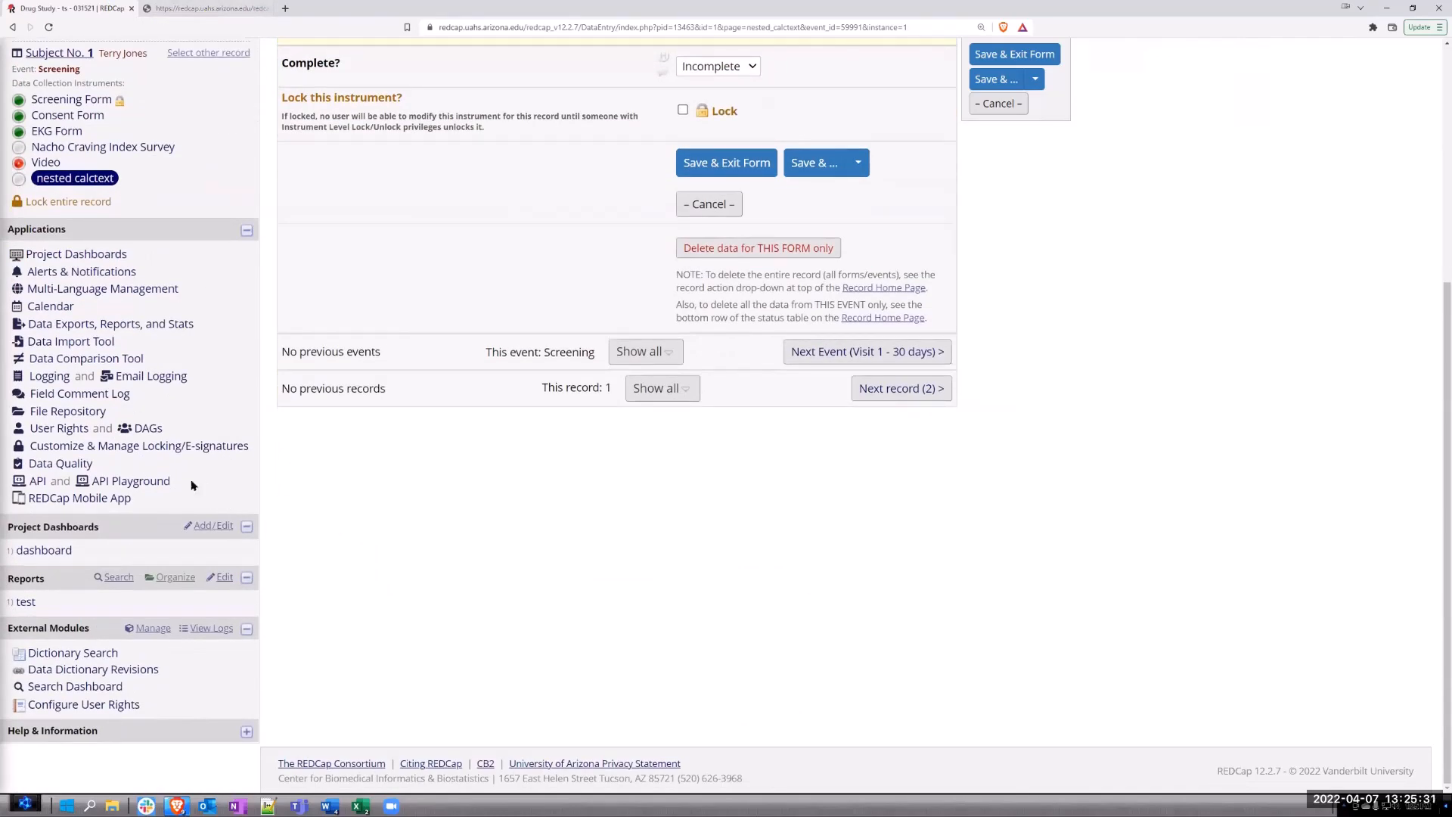
click(149, 632)
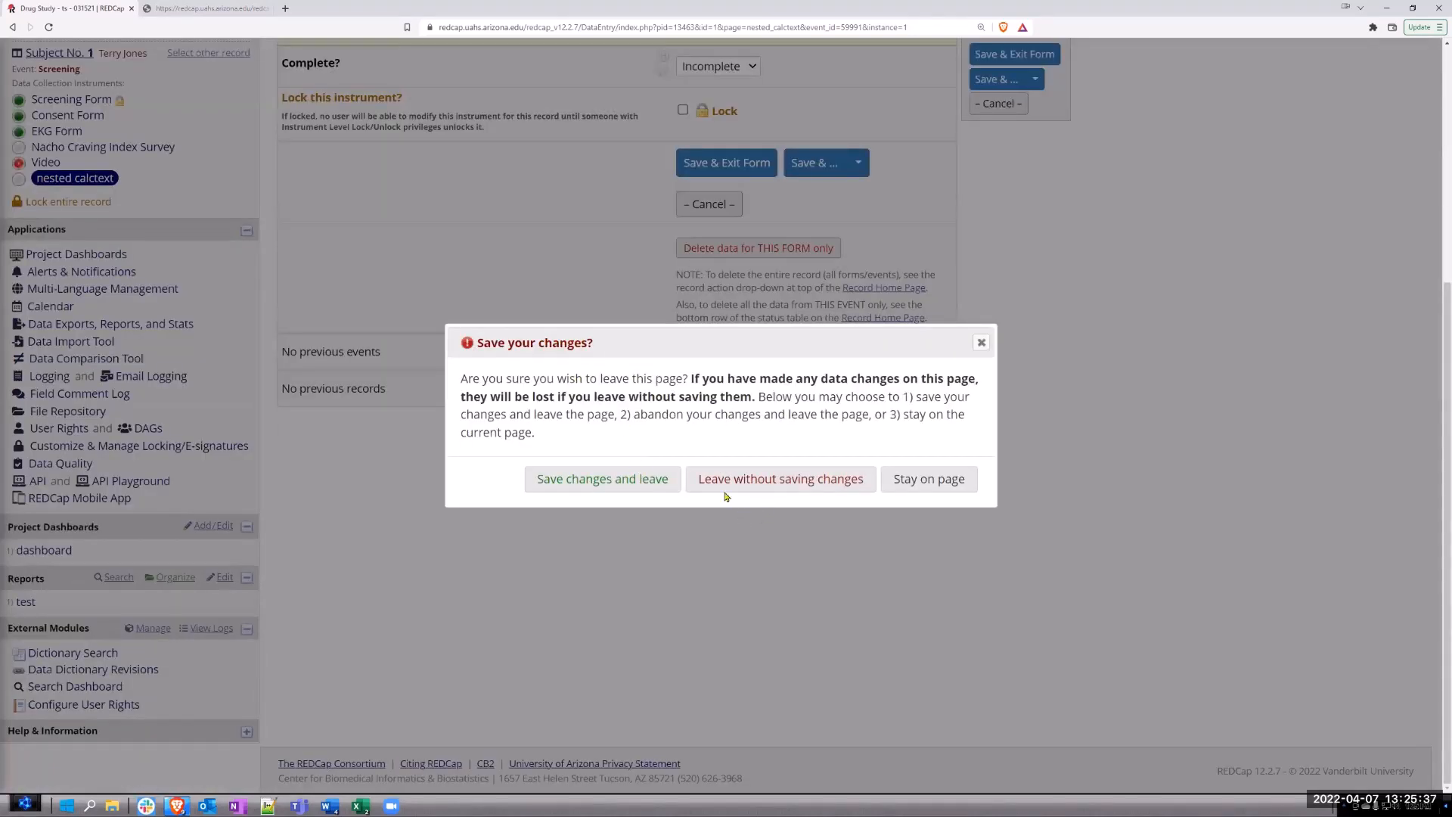
click(754, 479)
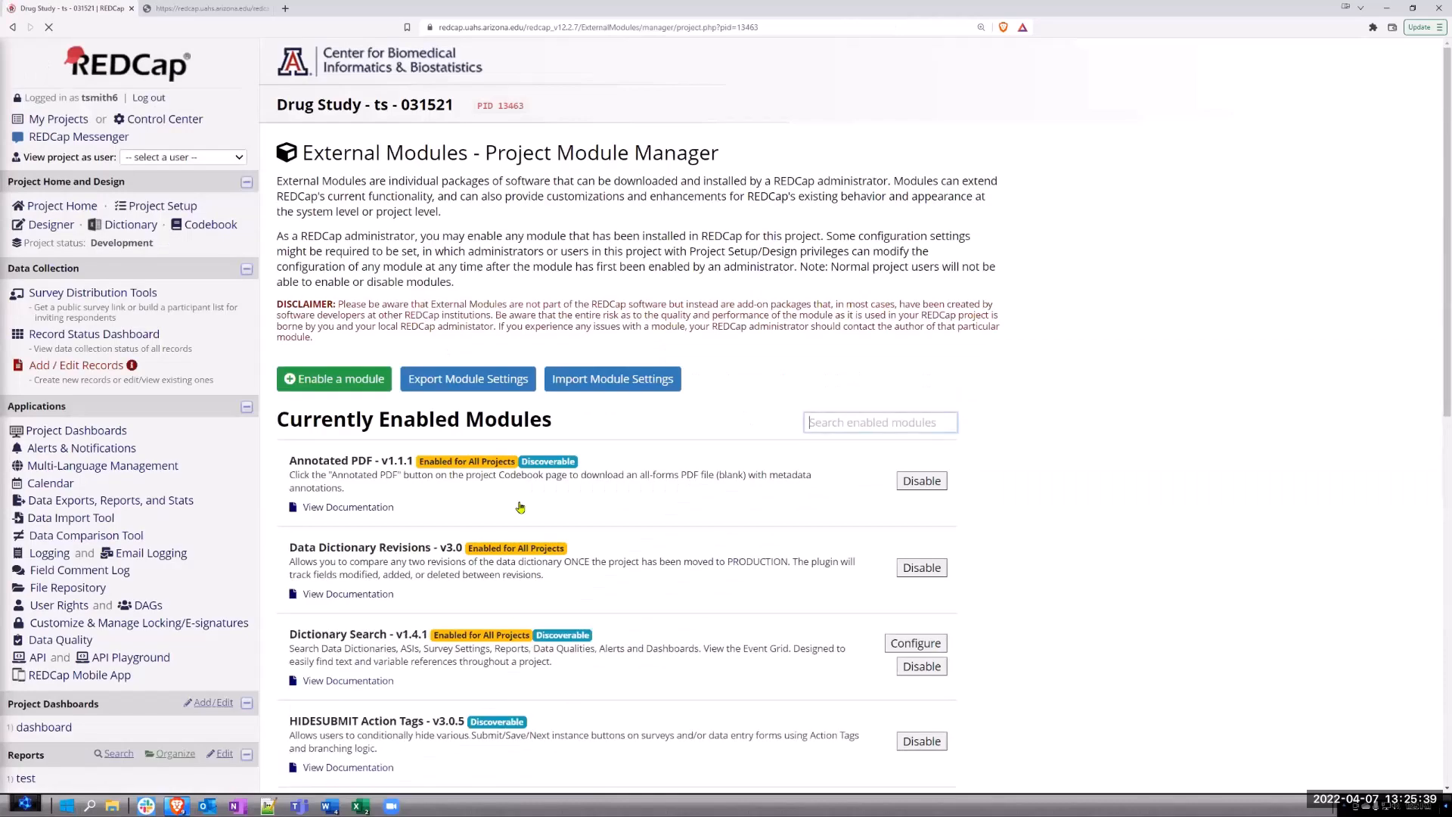
Open the Survey UI Tweaks documentation and read the included tweaks, especially the options for hiding and renaming the submit button.
scroll(519, 506, down, 8)
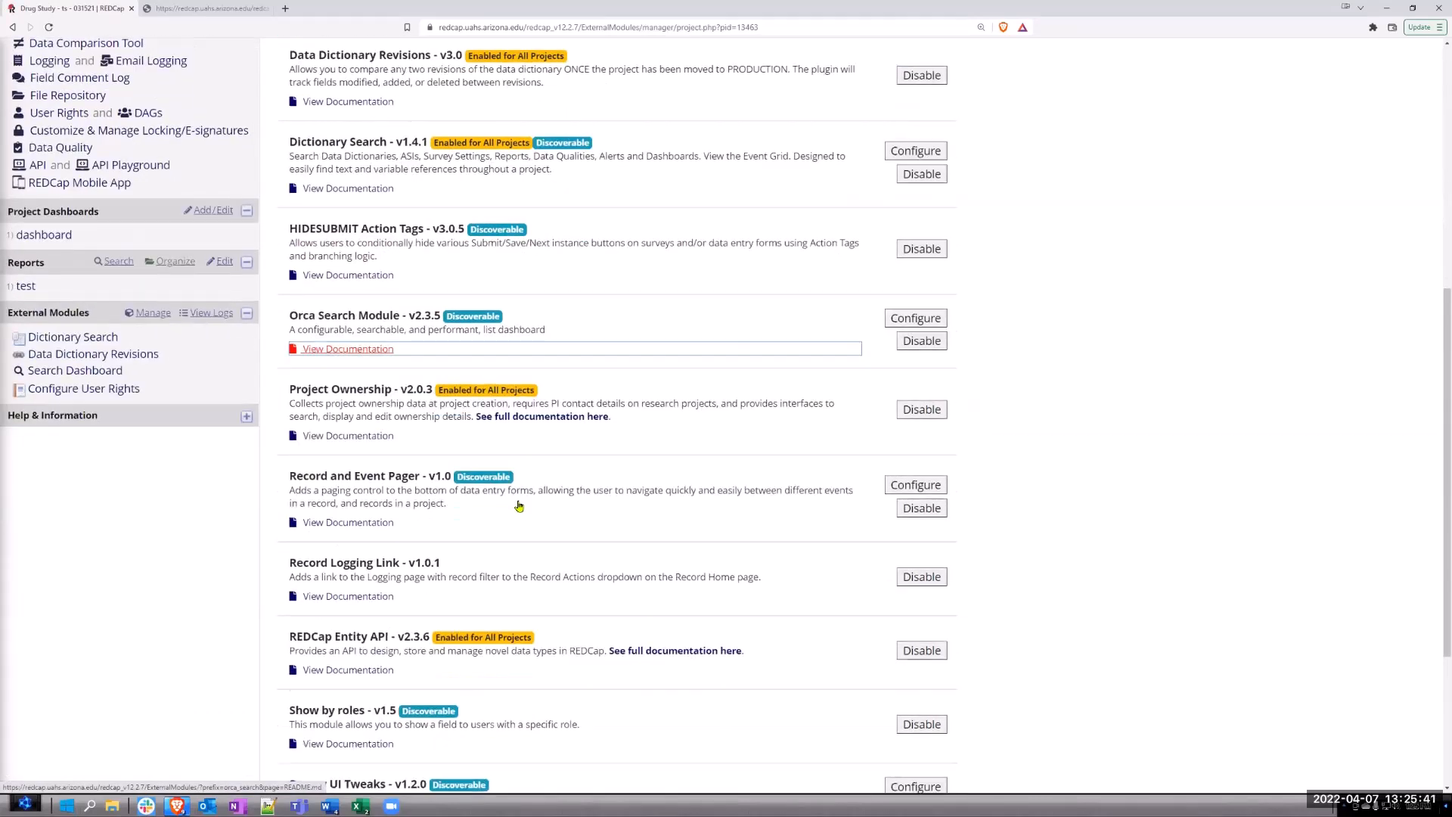
scroll(520, 507, down, 1)
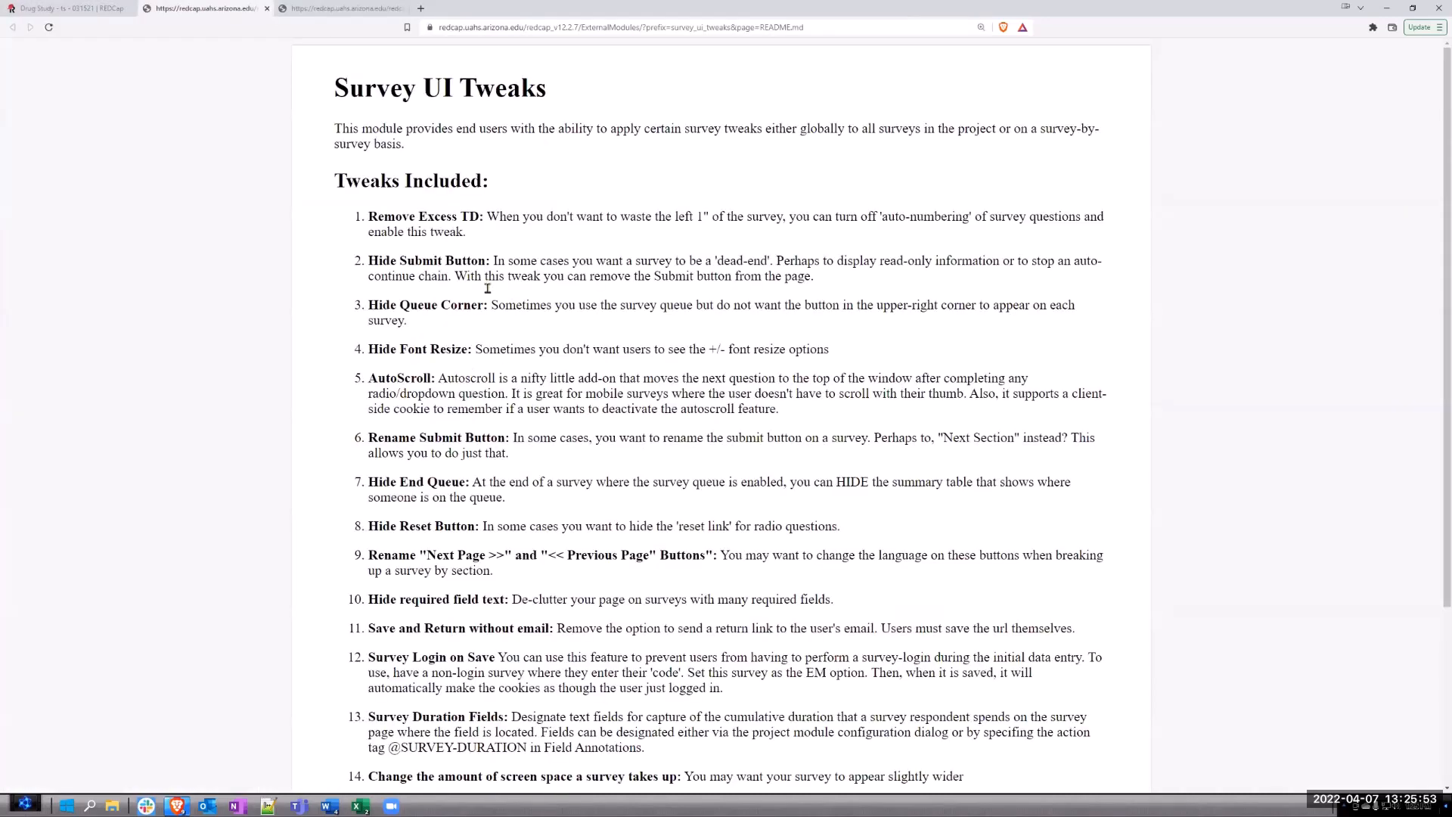
scroll(421, 236, down, 3)
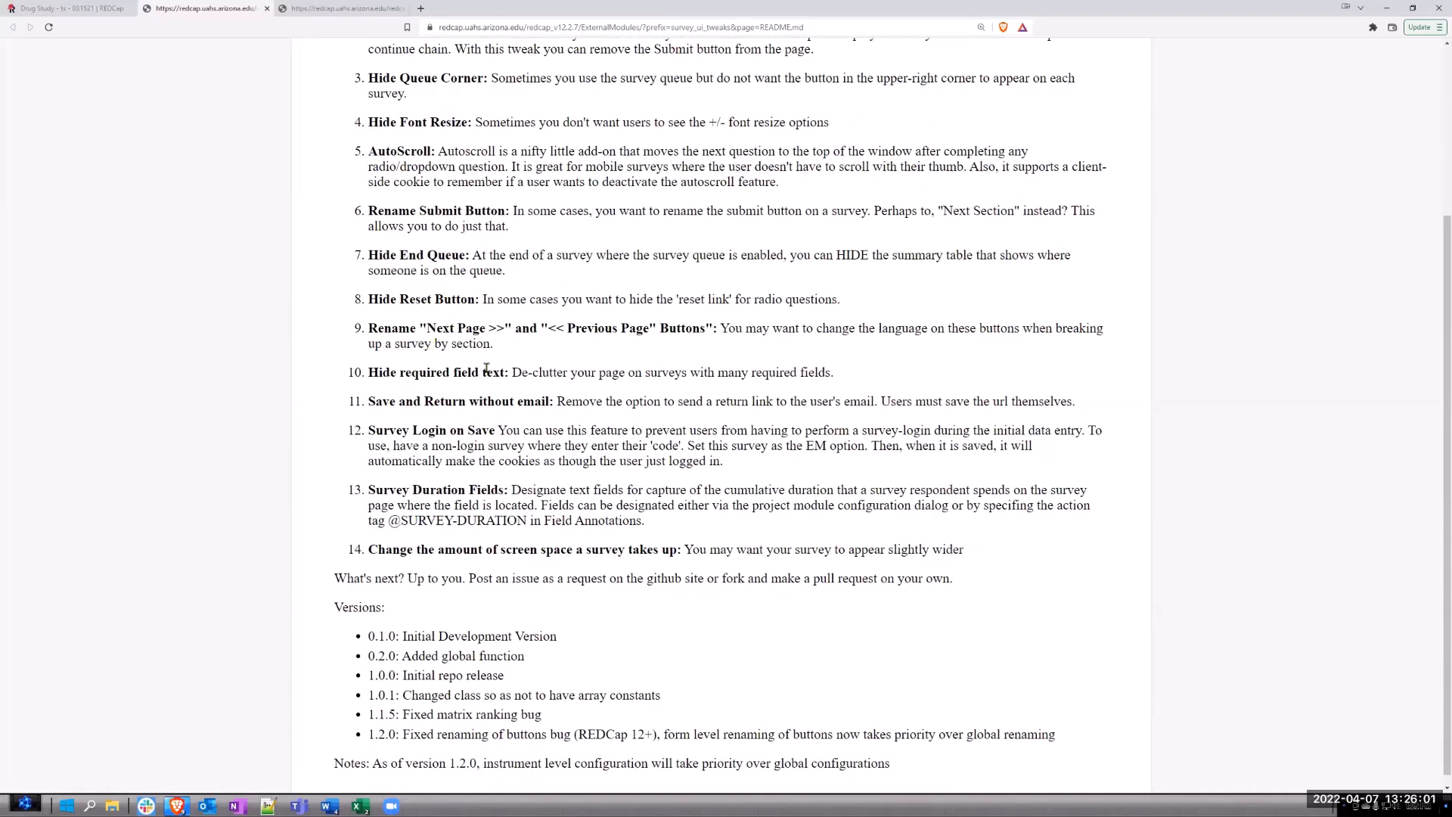
scroll(530, 340, up, 3)
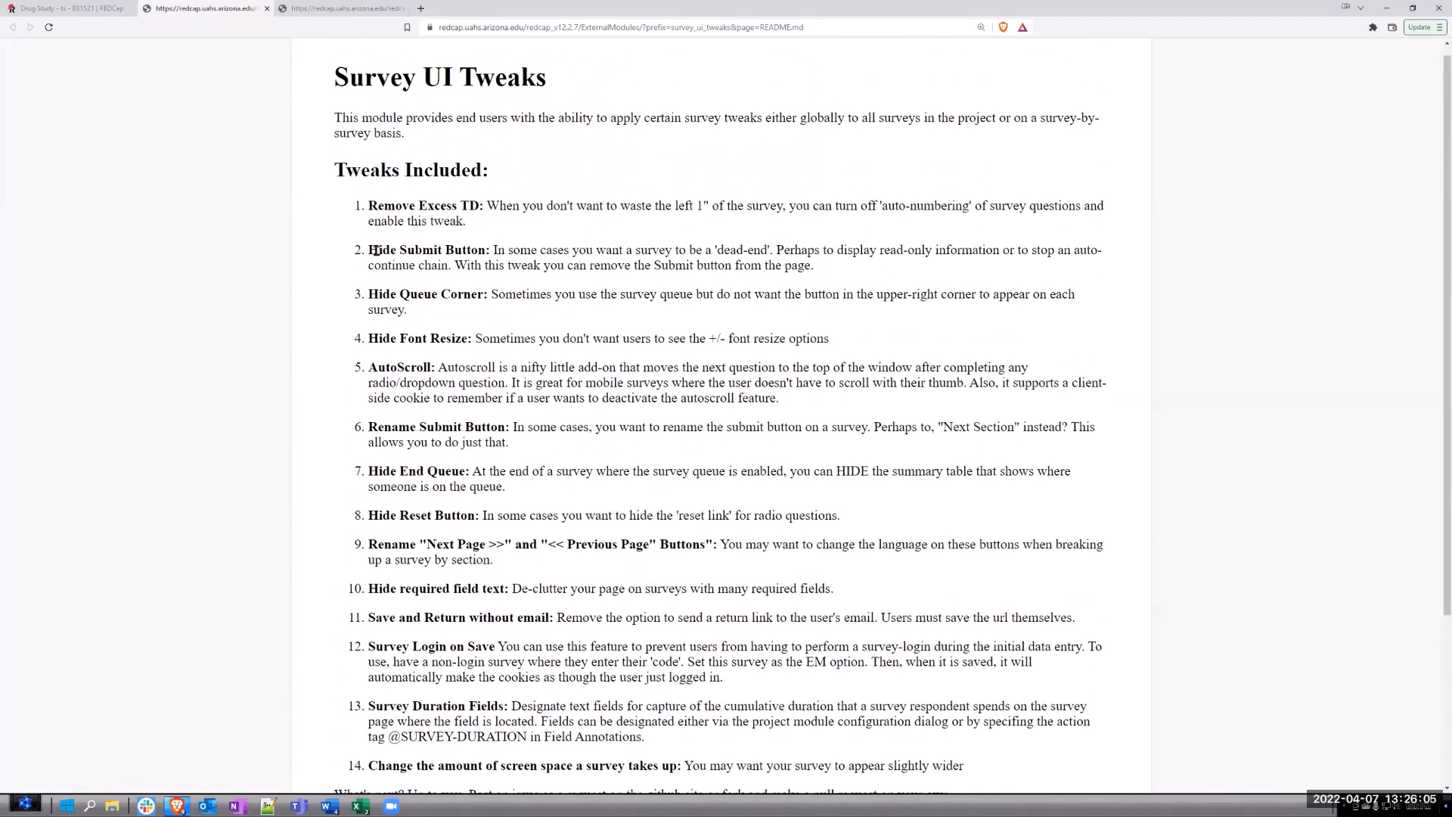
scroll(484, 310, down, 3)
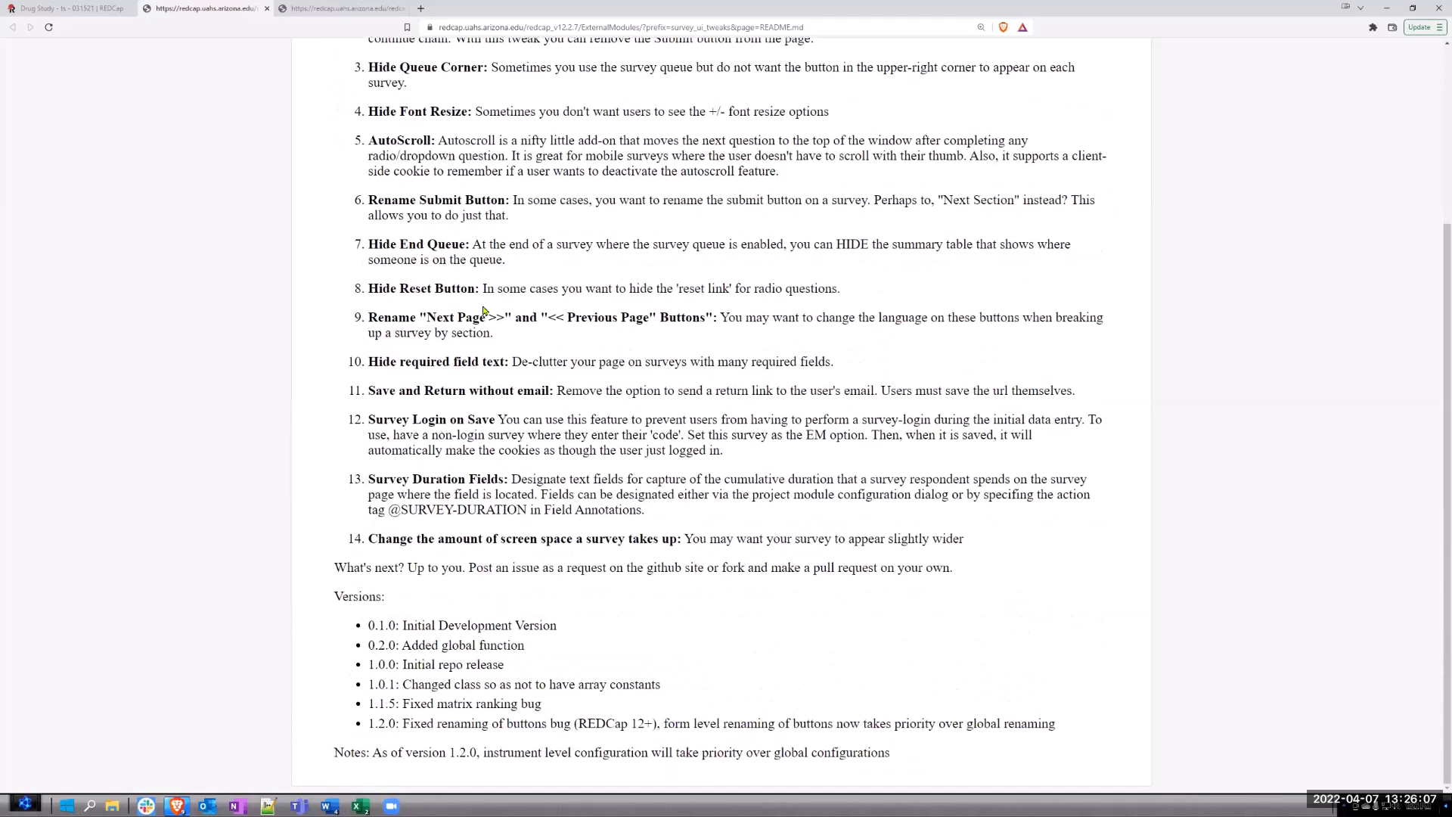
scroll(484, 310, up, 3)
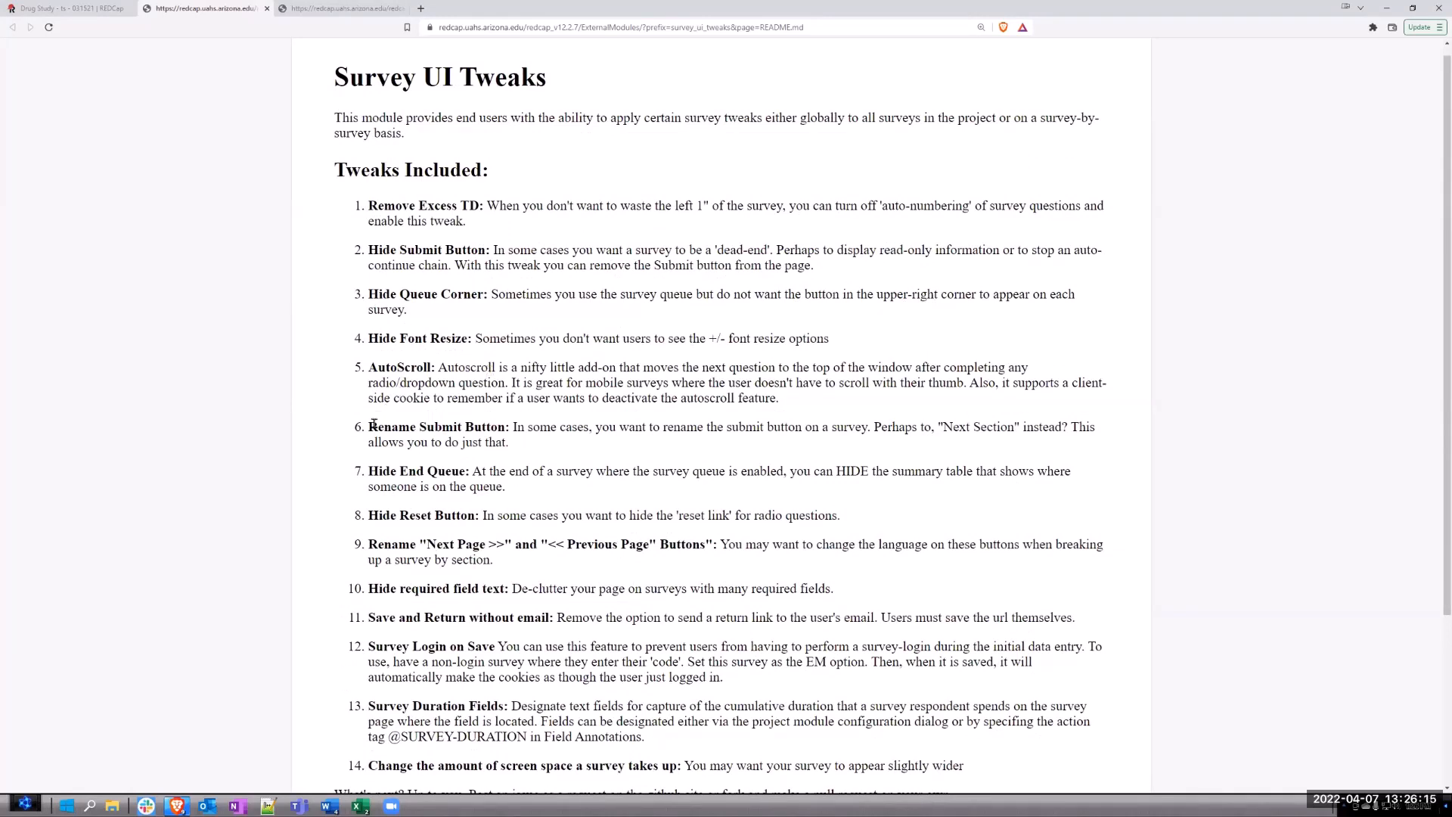
drag(372, 426, 511, 425)
scroll(851, 492, down, 3)
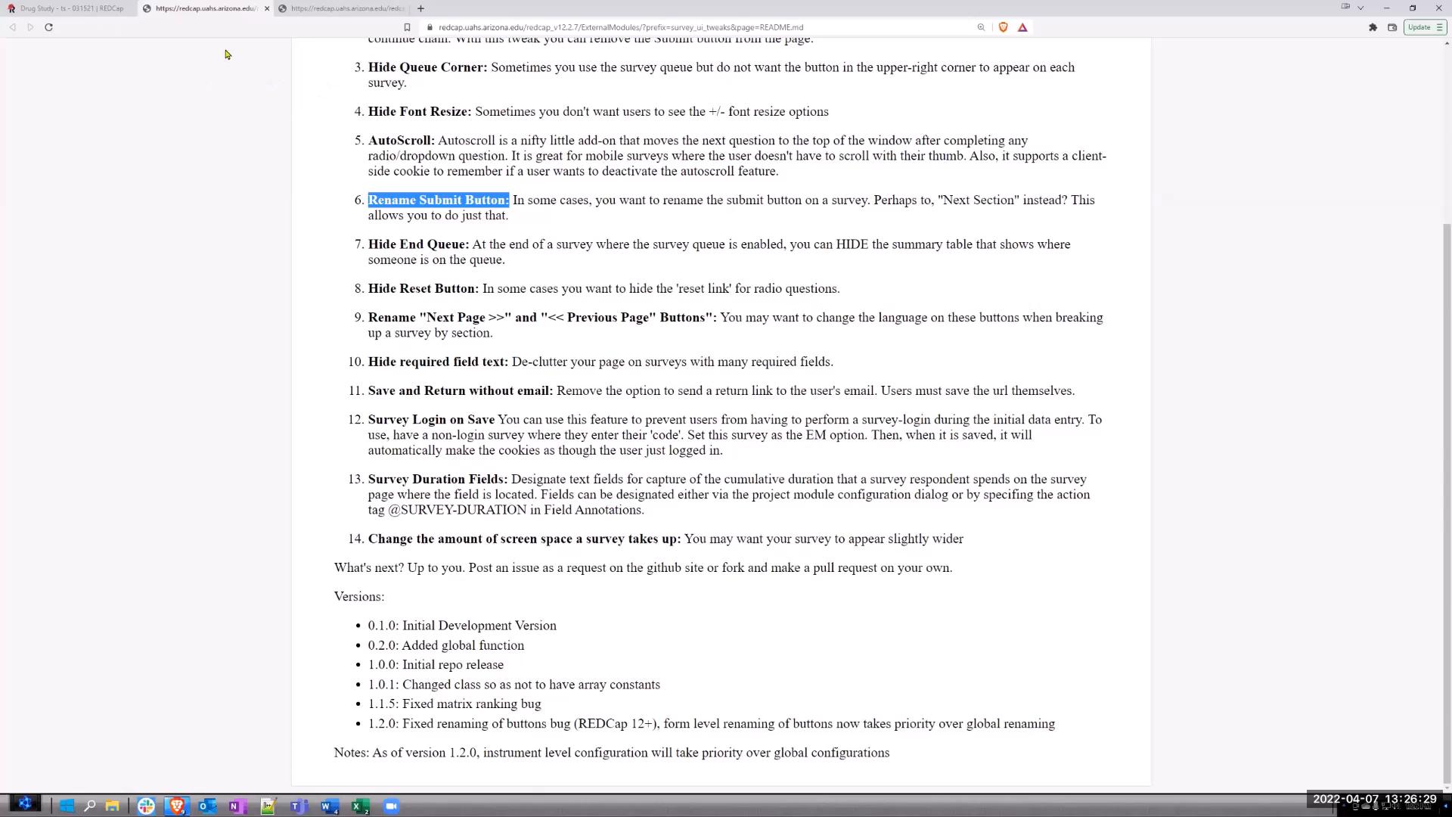
Return to the project's module manager and open the configuration of the Survey UI Tweaks module.
click(93, 8)
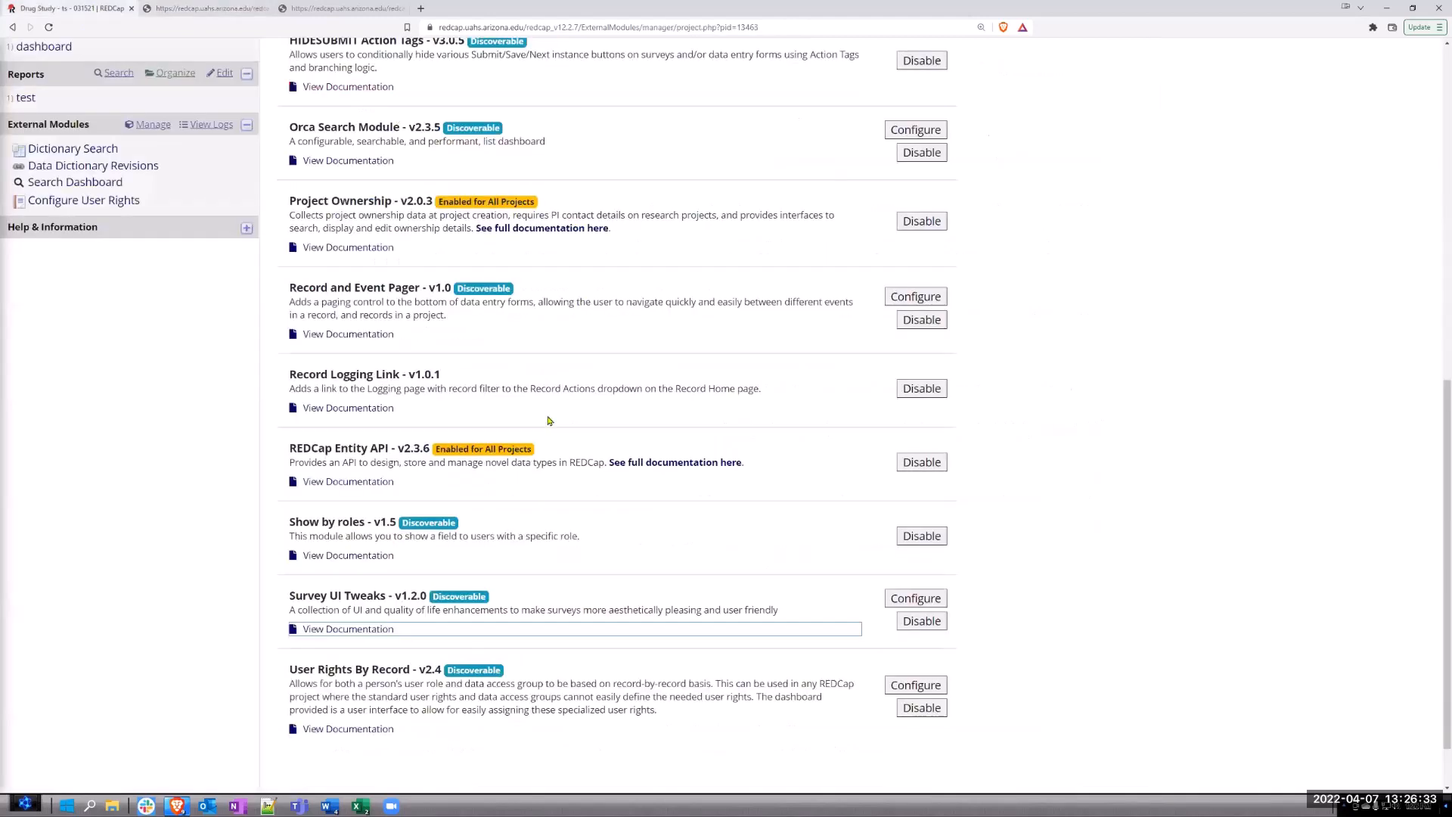
scroll(548, 420, up, 9)
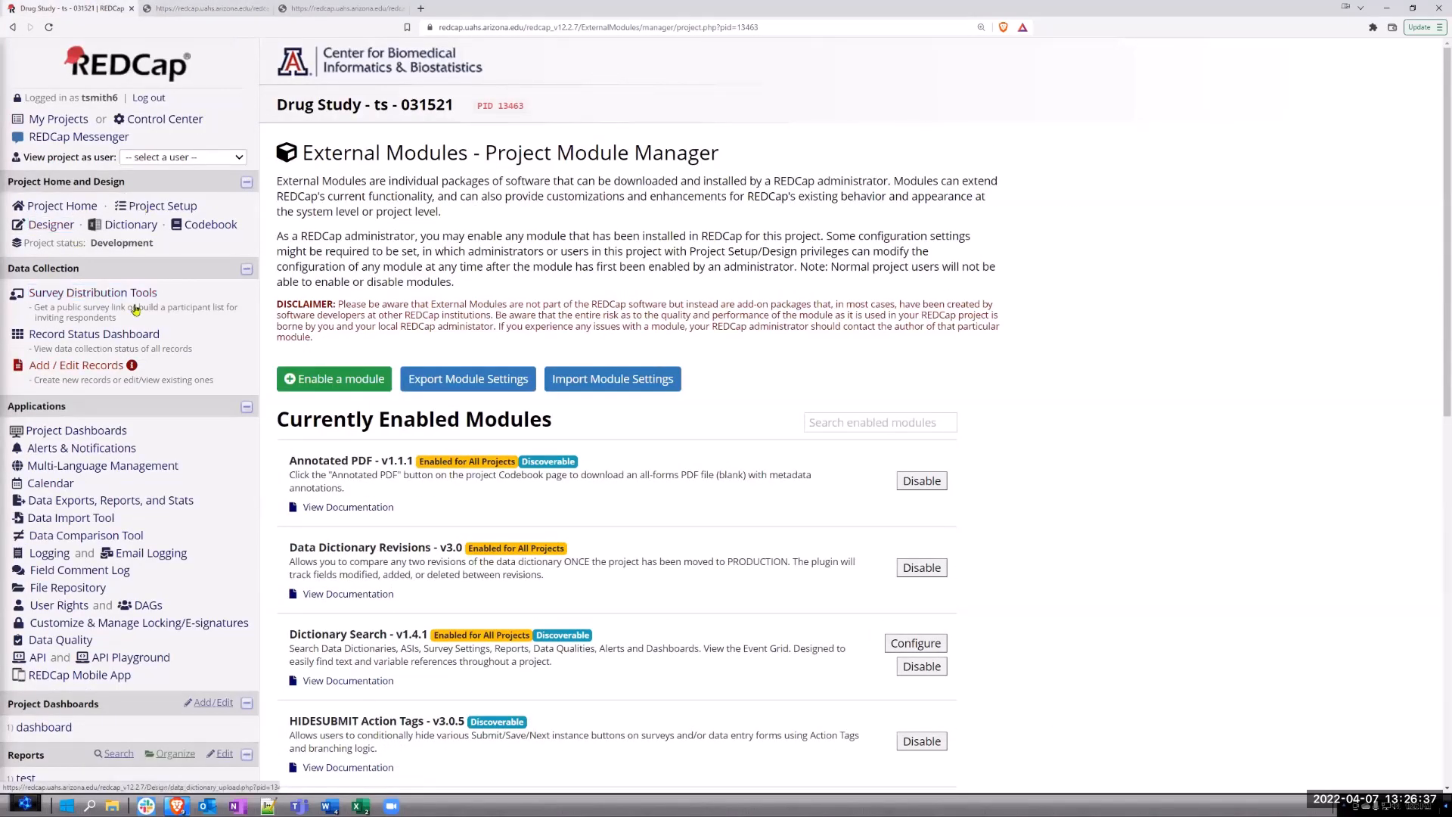
scroll(85, 564, down, 5)
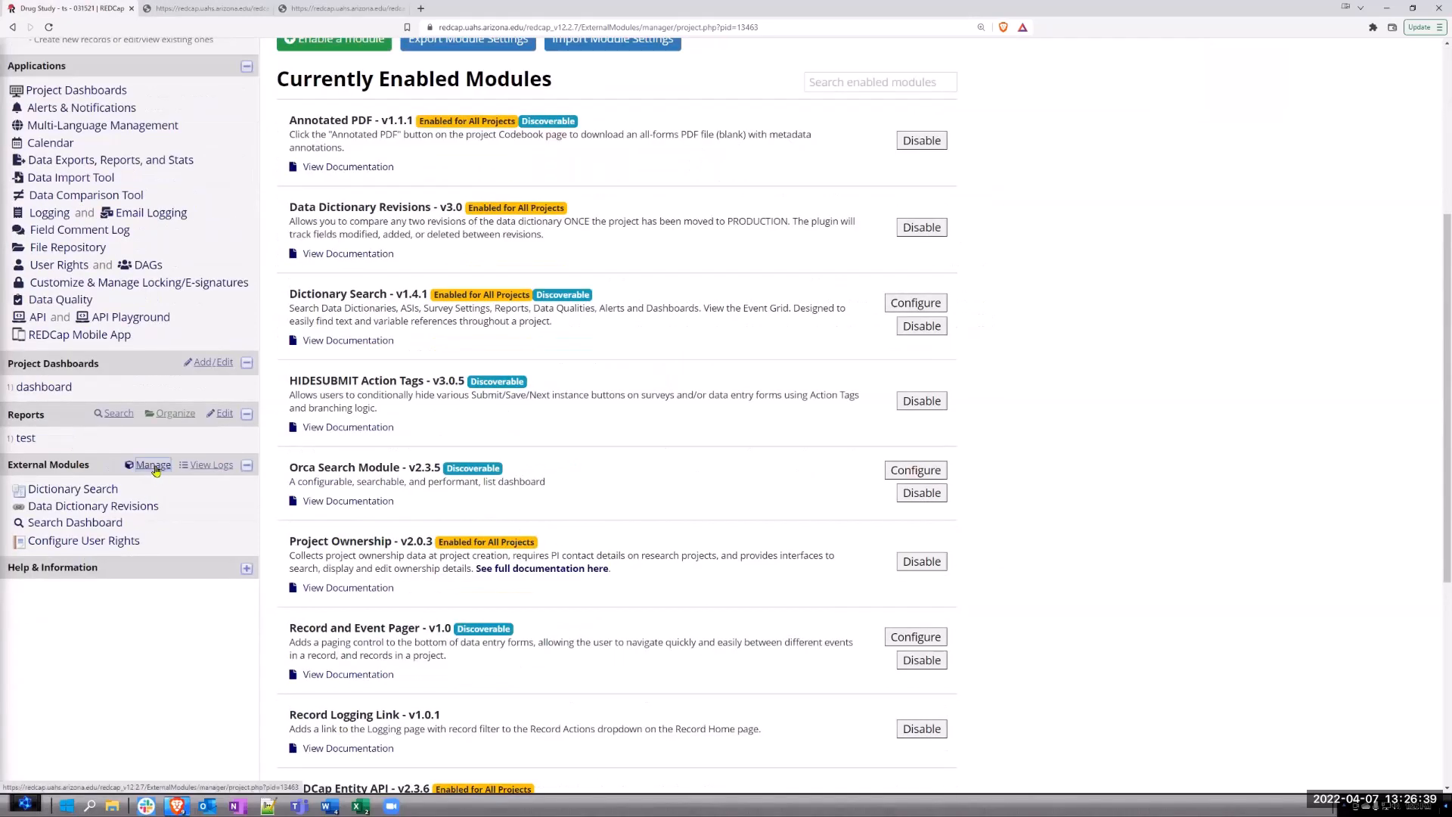
click(154, 466)
scroll(584, 454, down, 8)
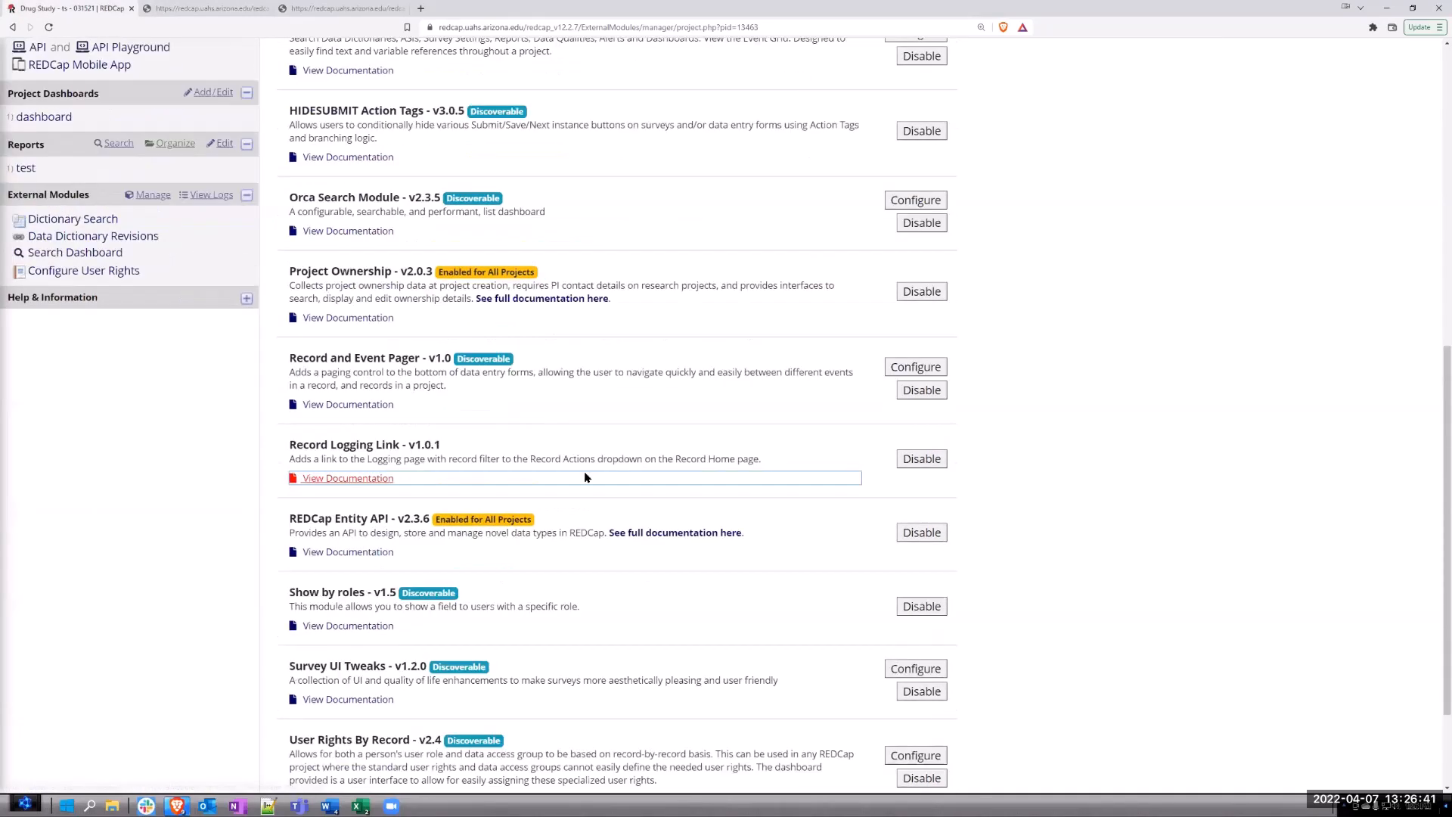
scroll(585, 476, down, 2)
click(916, 541)
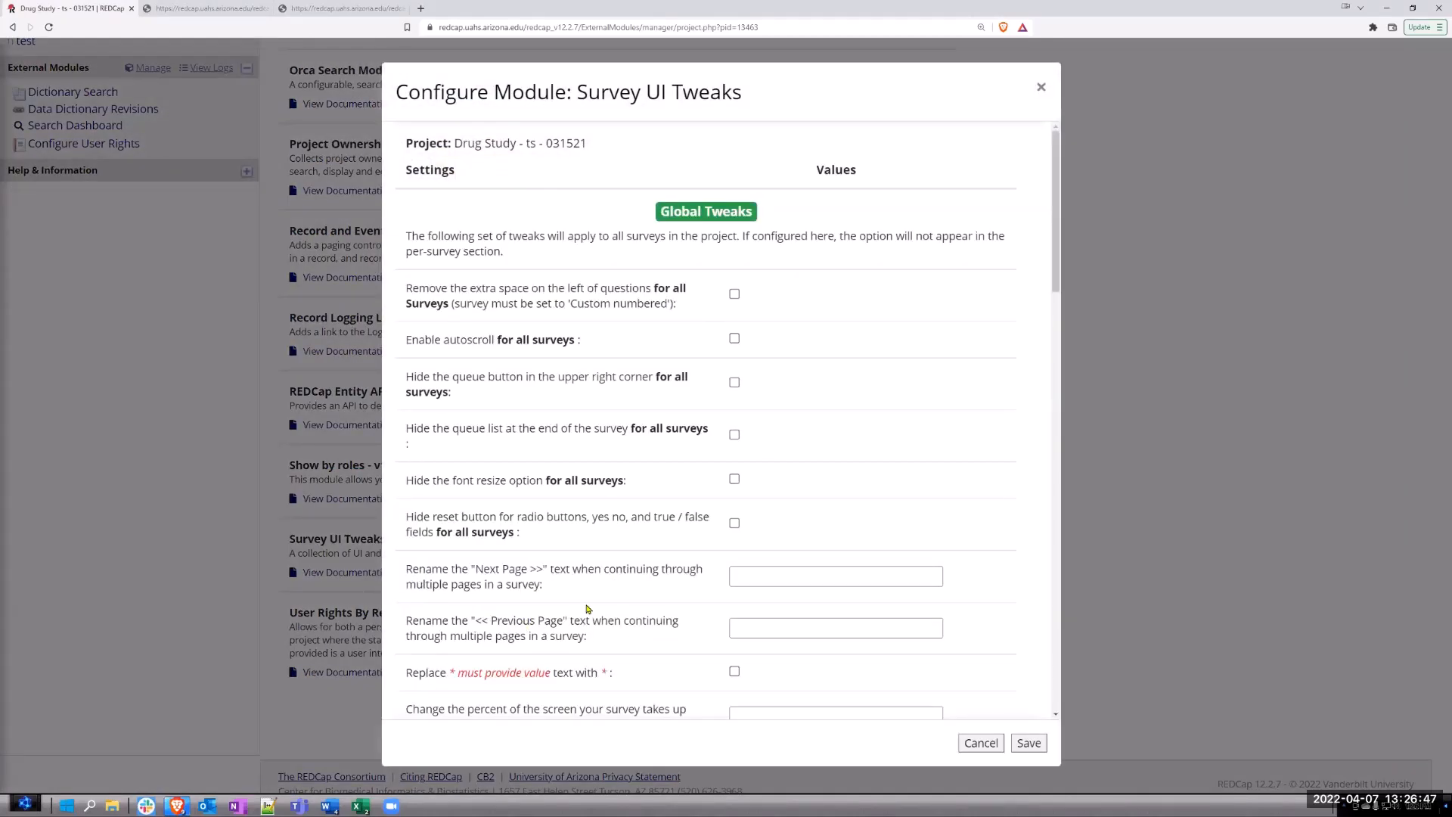
Review the global and survey-specific tweaks, including the submit button rename and hide options, and cancel the configuration without saving.
scroll(587, 607, down, 2)
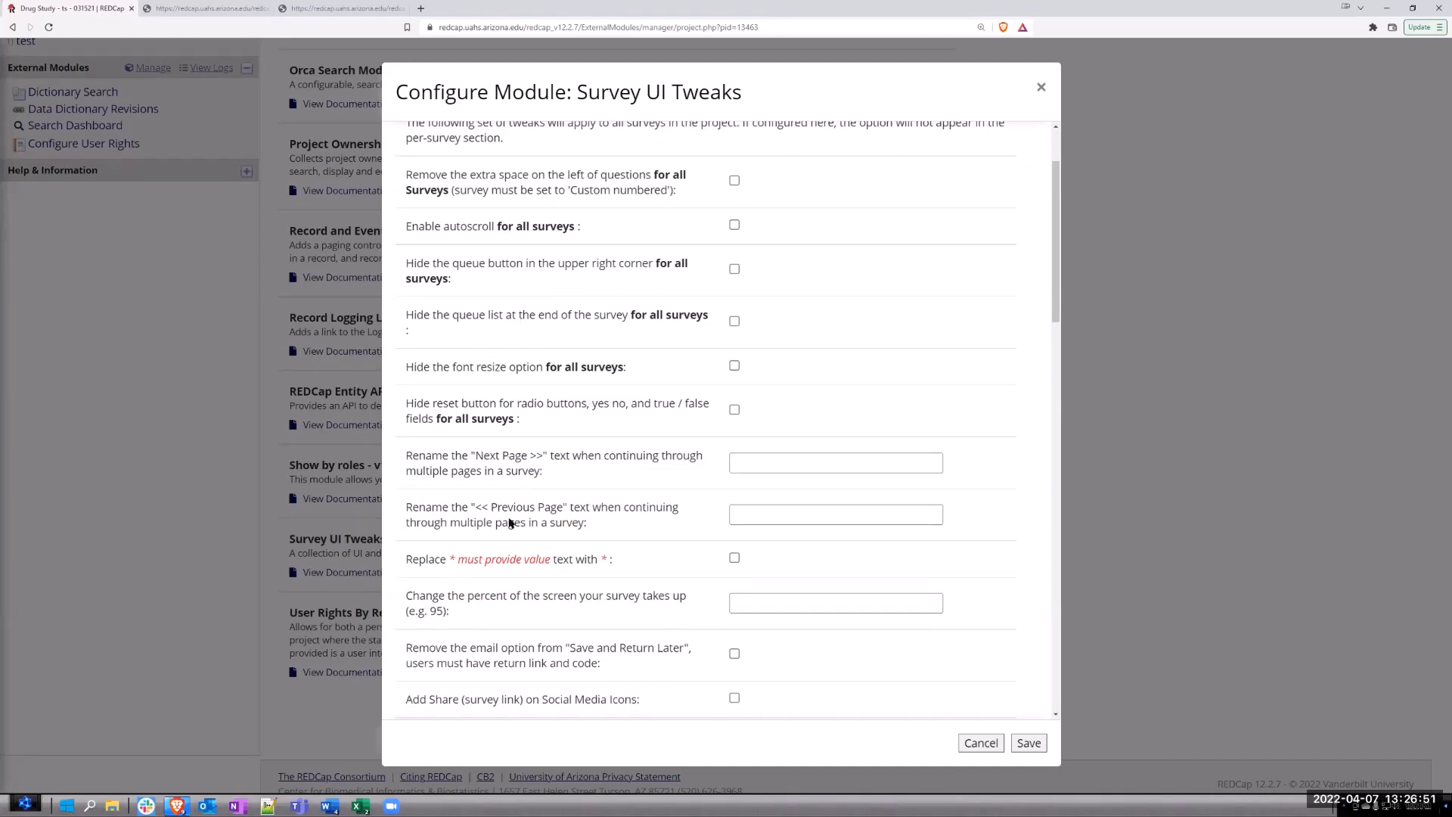
scroll(664, 525, down, 3)
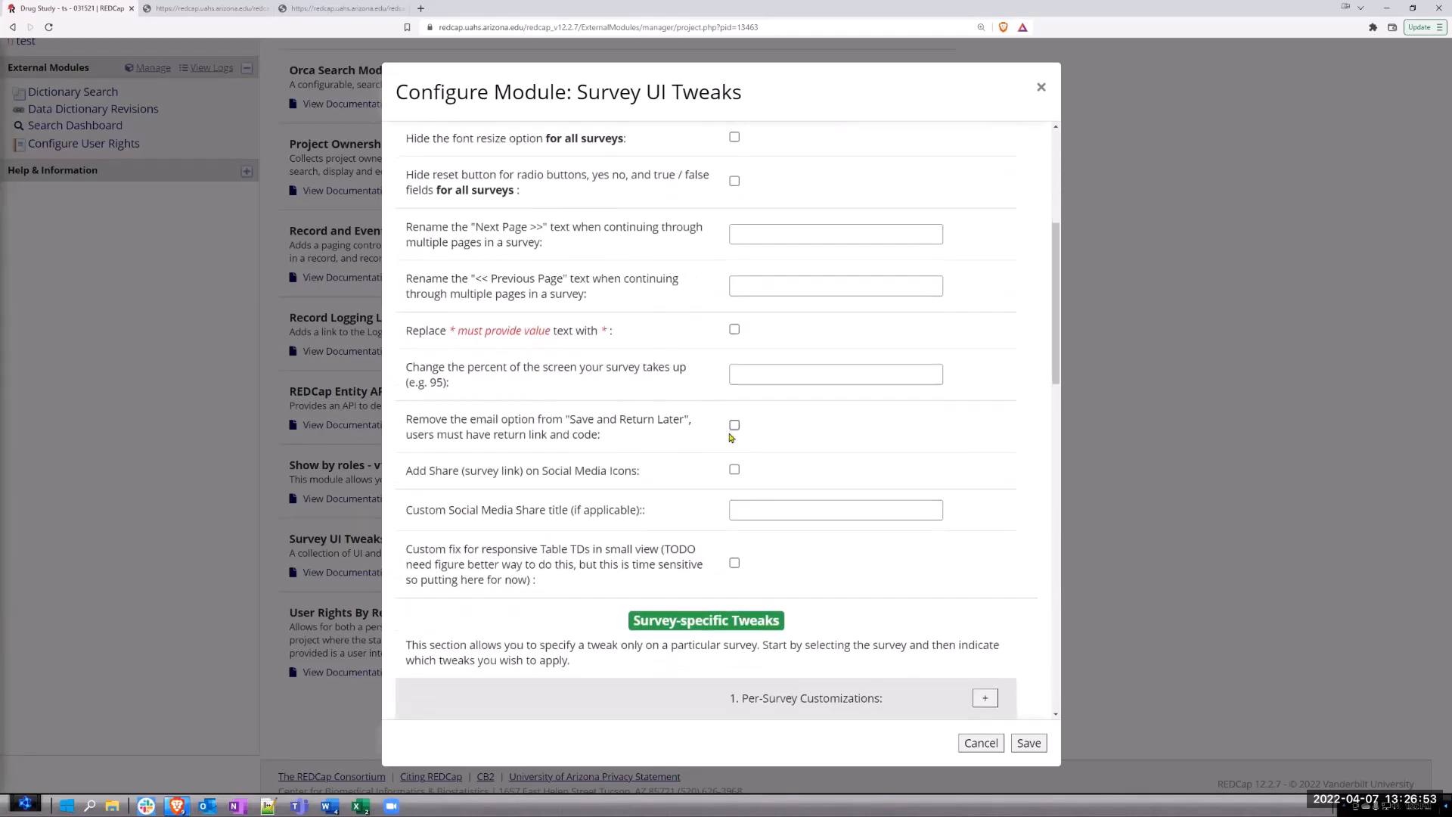
scroll(732, 431, down, 3)
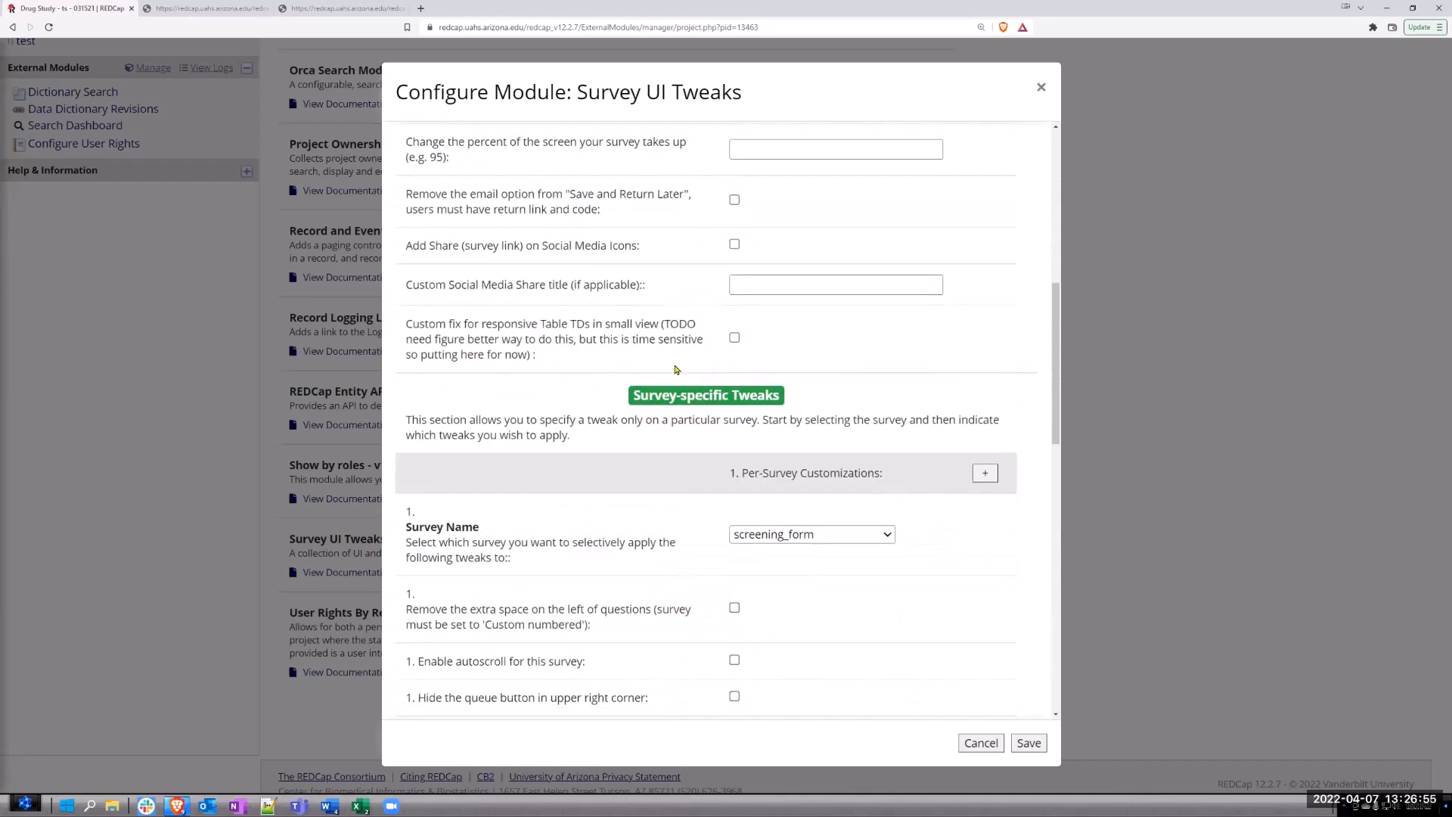
scroll(733, 438, down, 2)
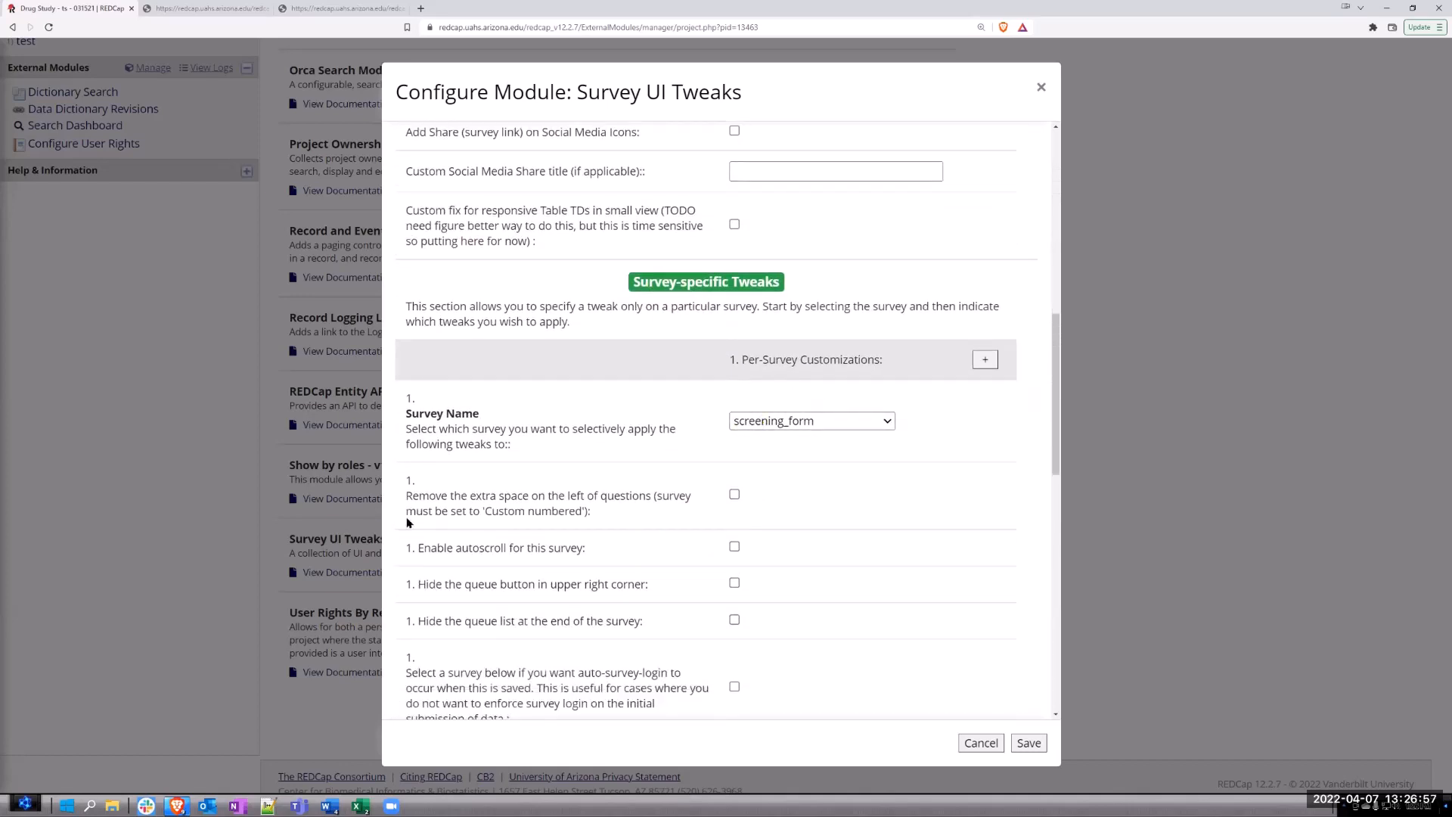
scroll(579, 408, down, 5)
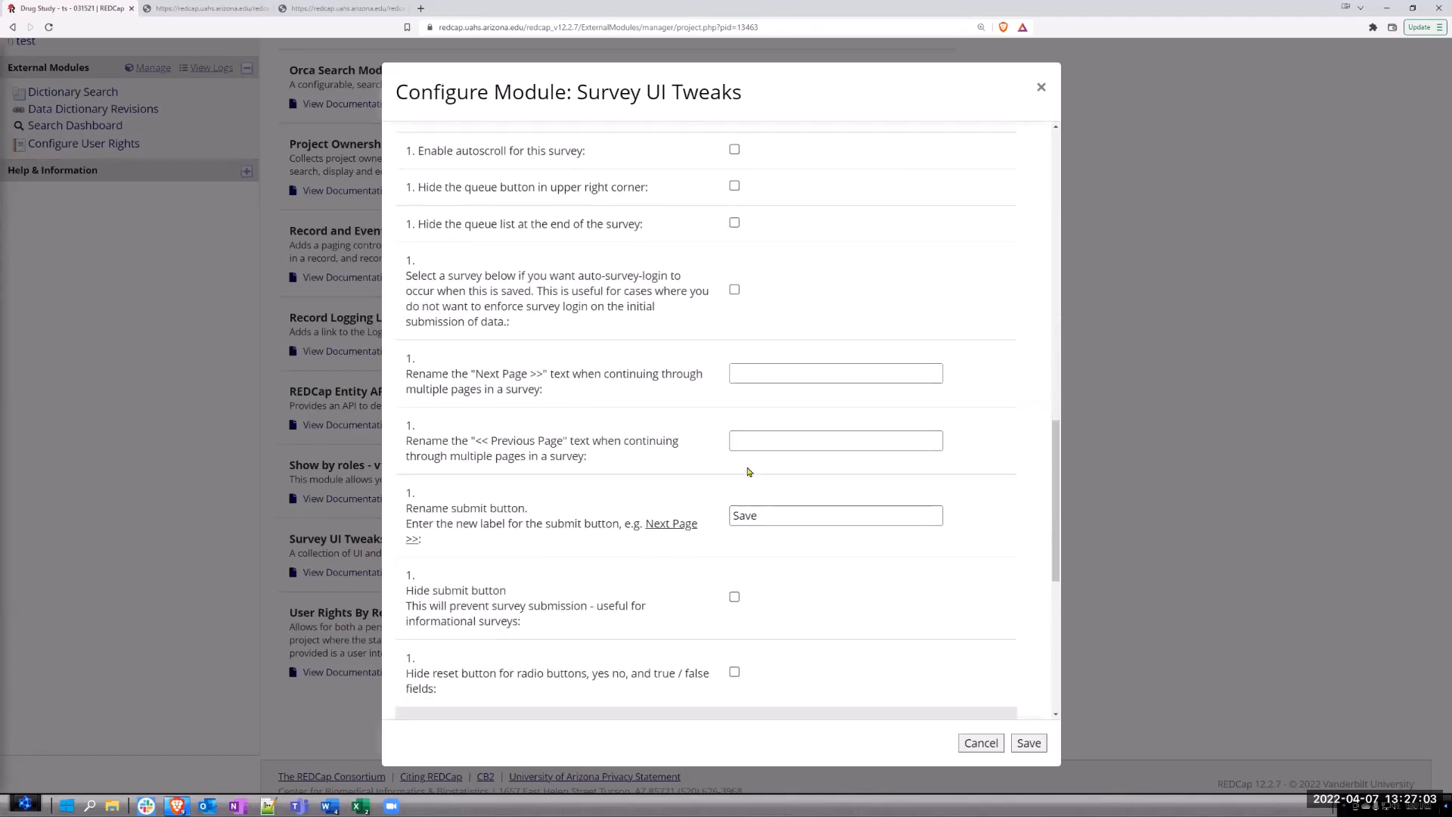
click(761, 517)
scroll(853, 663, down, 3)
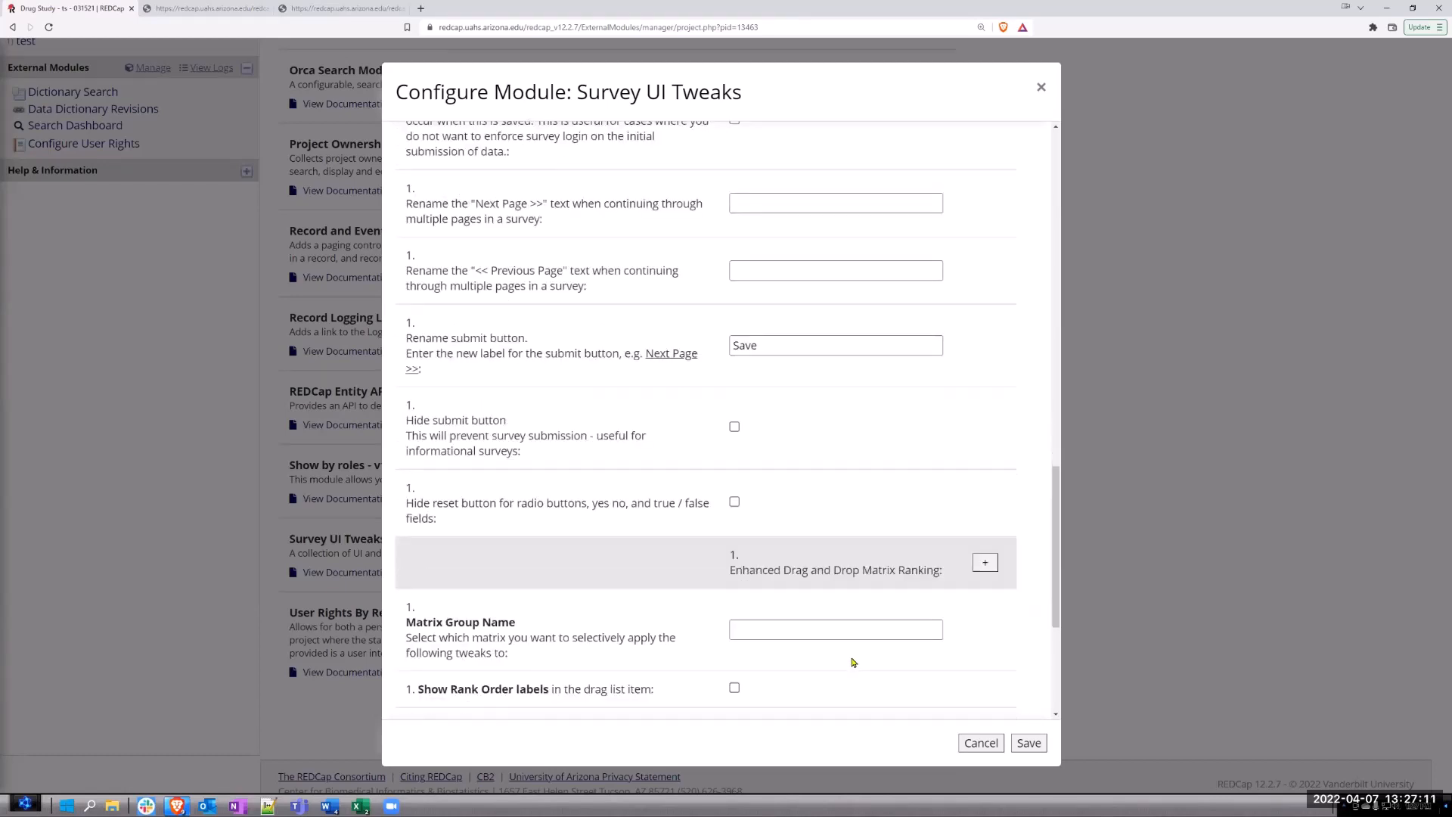
scroll(856, 659, up, 2)
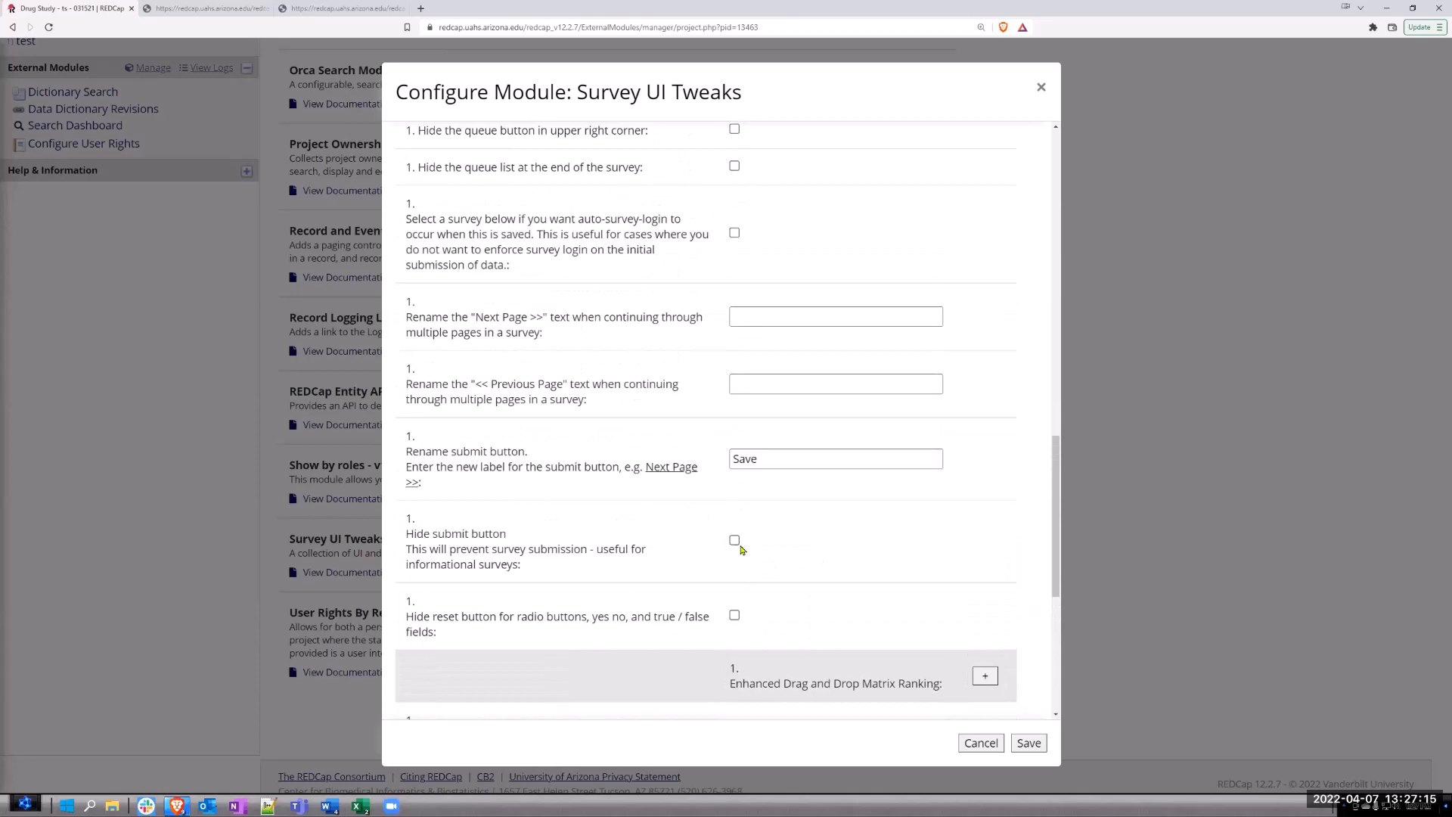
click(733, 540)
scroll(595, 583, up, 9)
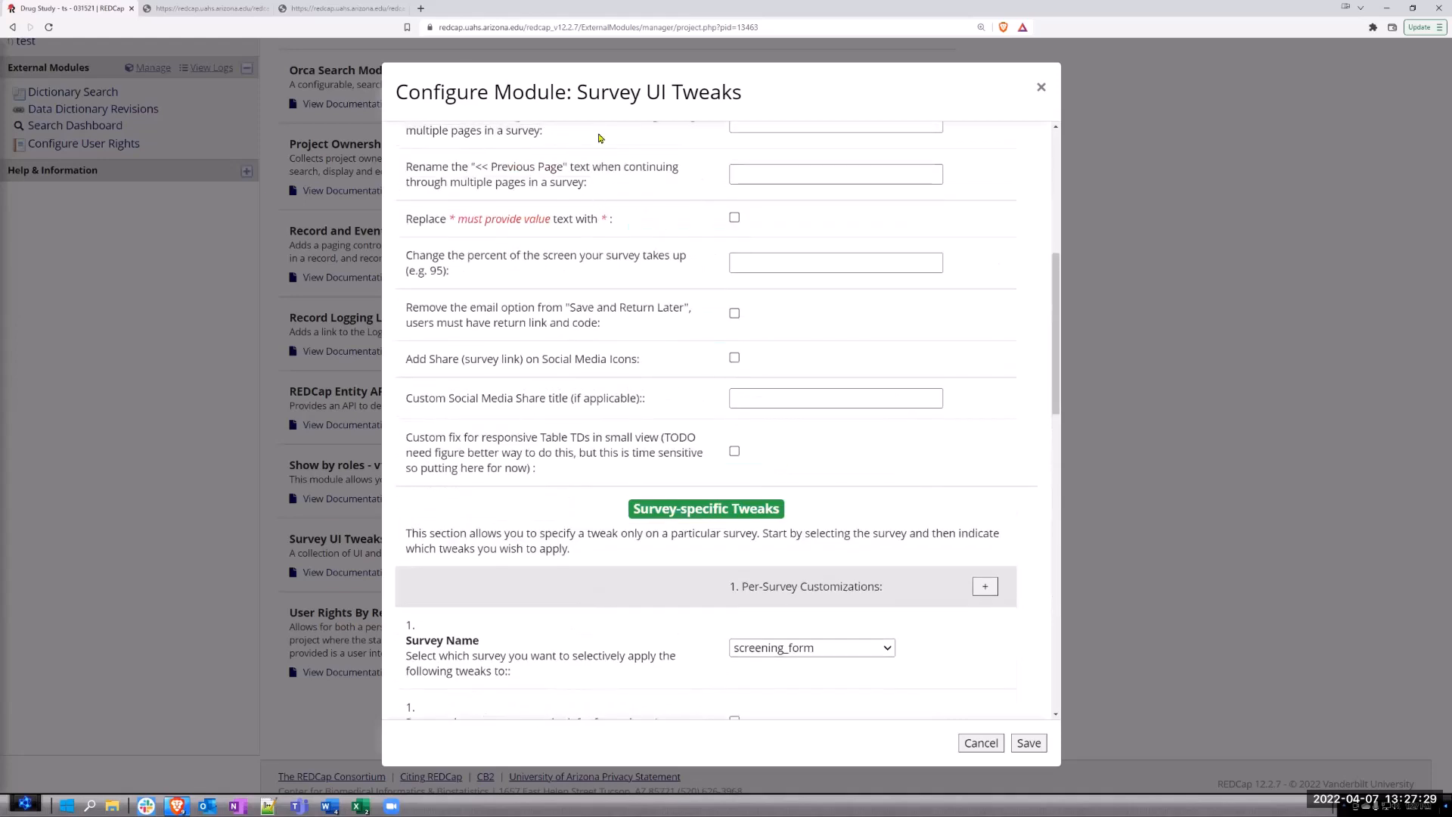
scroll(971, 718, down, 3)
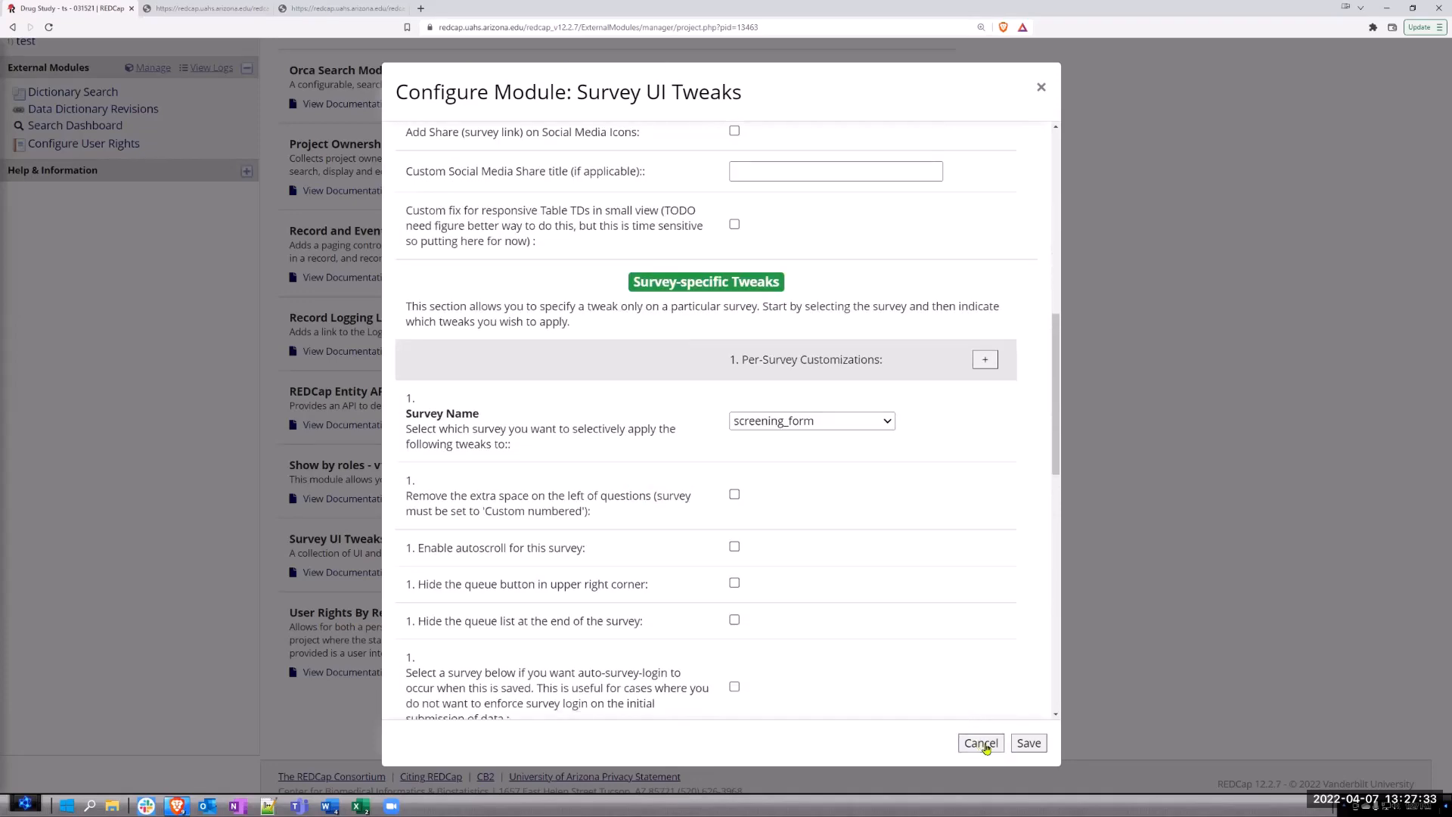
click(981, 743)
Reload the project's External Modules manager and open the Survey UI Tweaks configuration again.
scroll(487, 522, up, 10)
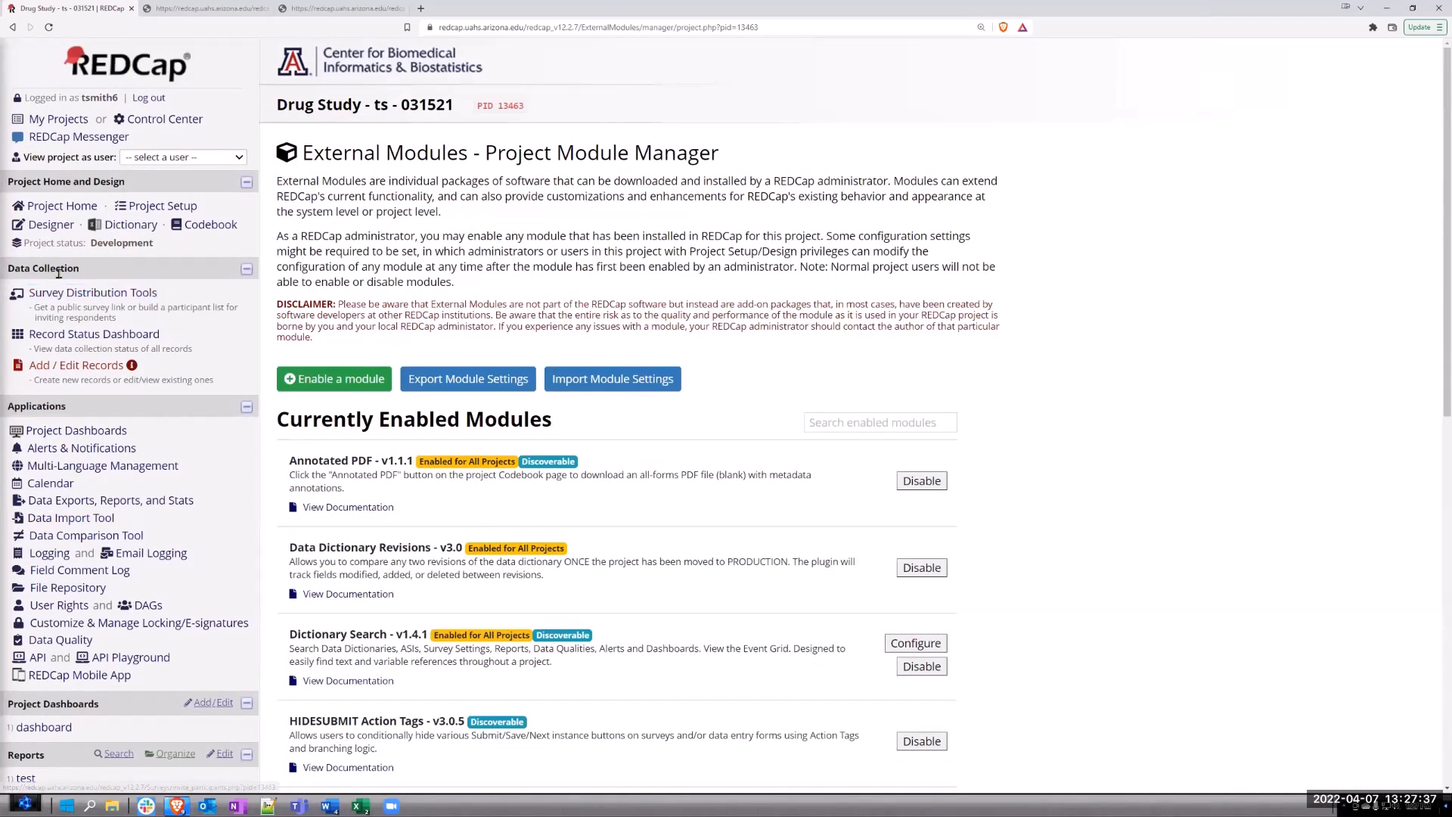
scroll(279, 326, down, 5)
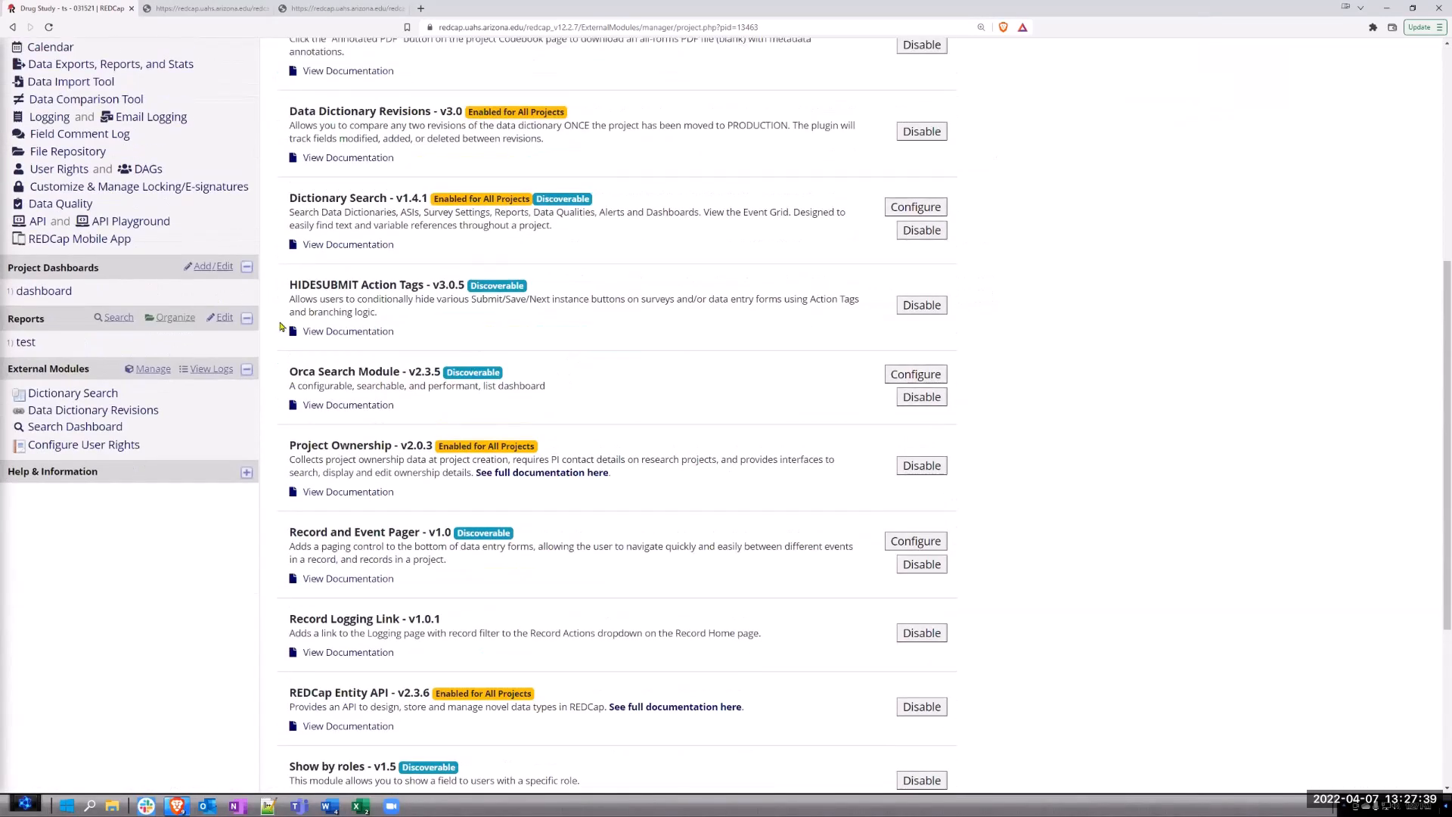
scroll(280, 326, up, 5)
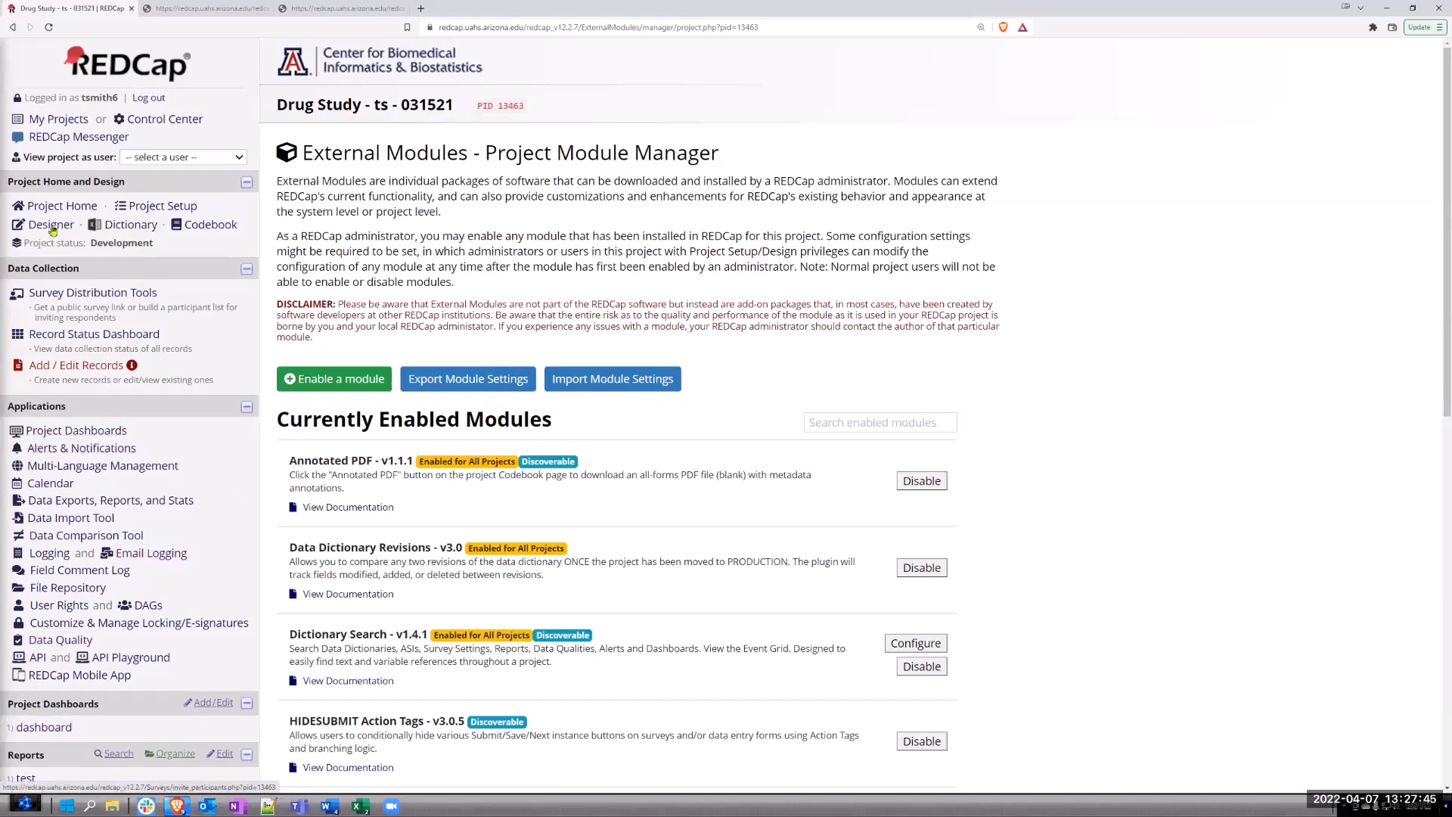
scroll(136, 322, down, 1)
scroll(136, 321, down, 4)
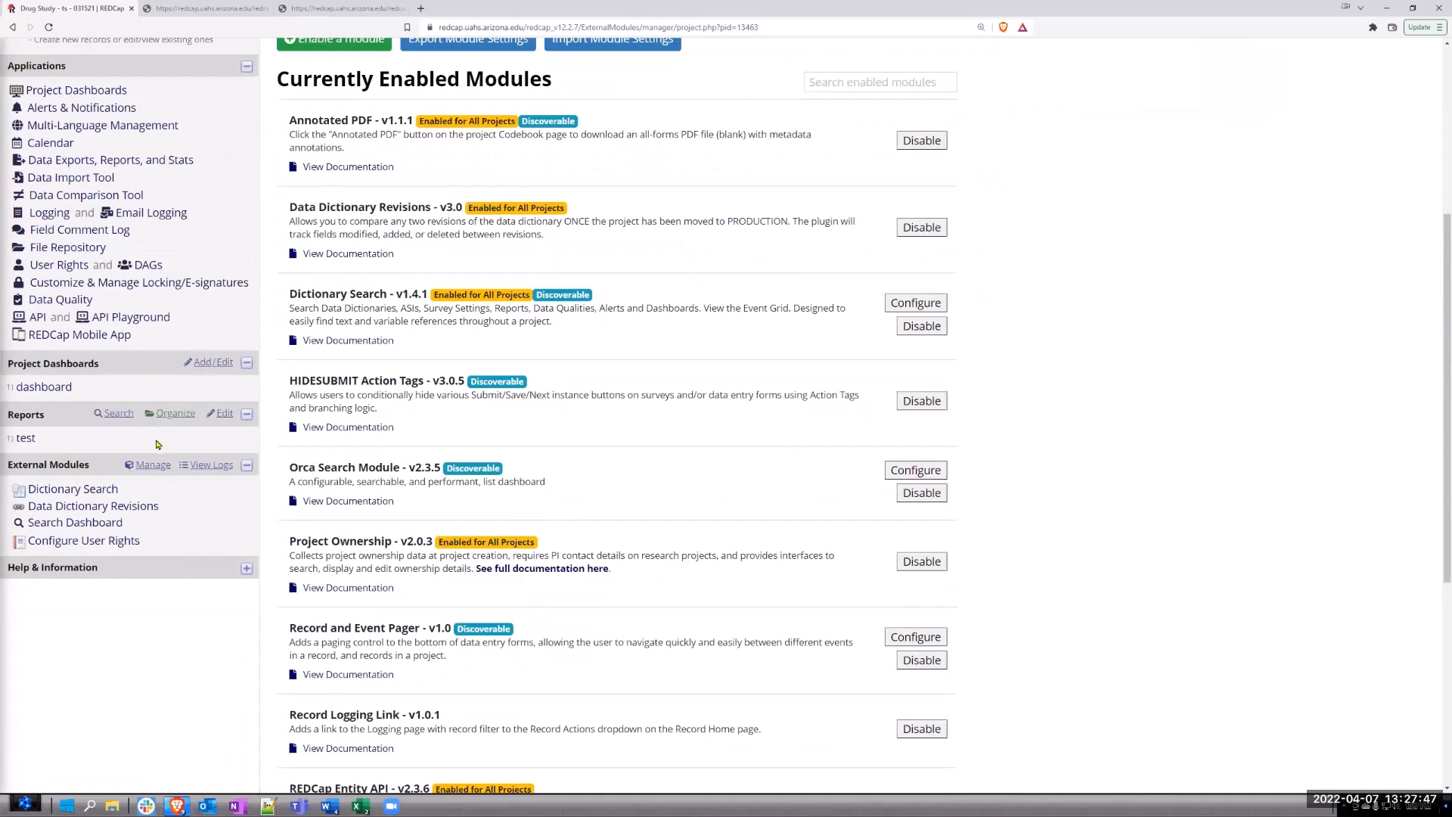
click(145, 460)
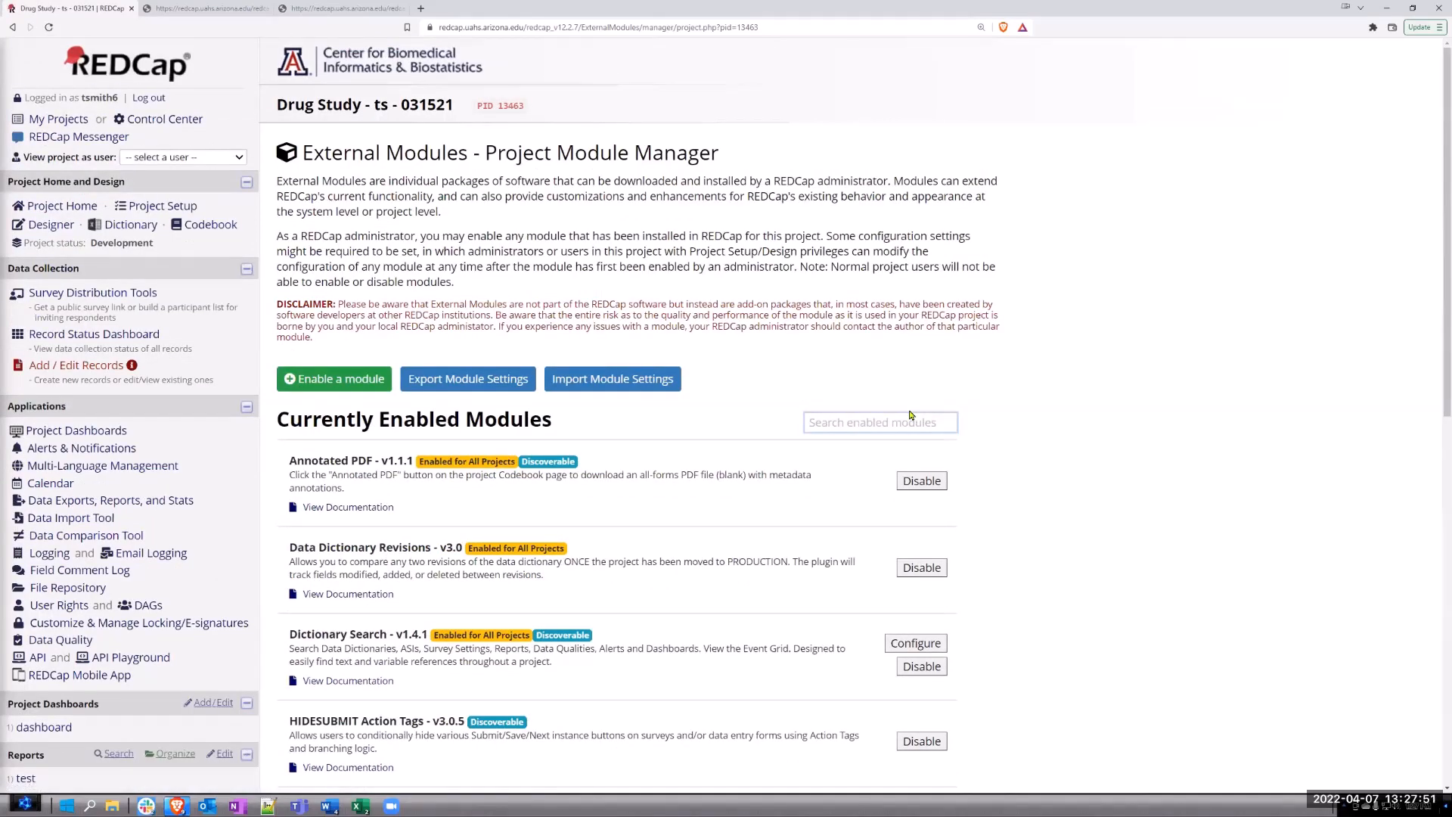
scroll(685, 542, down, 8)
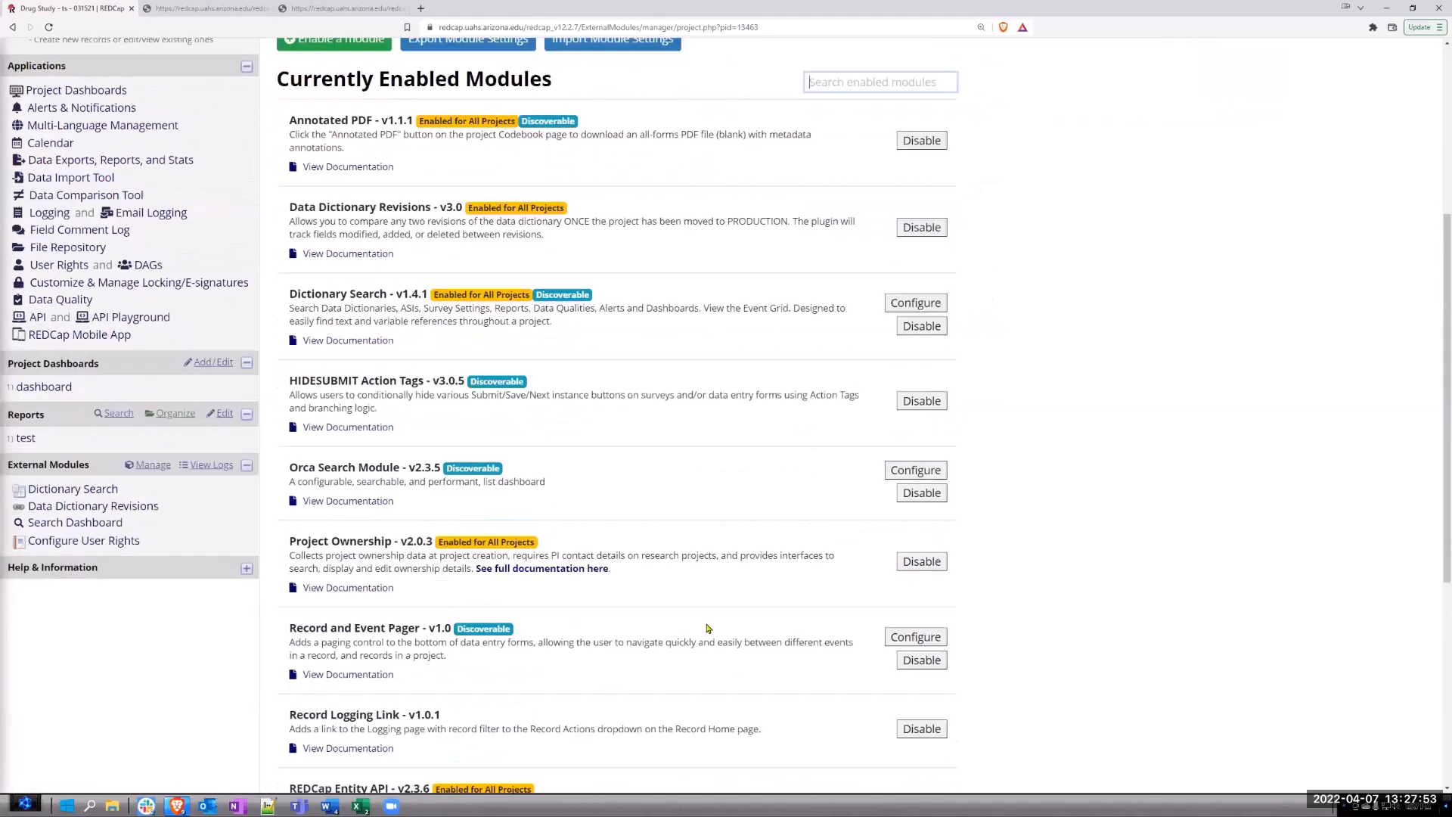
scroll(450, 628, down, 2)
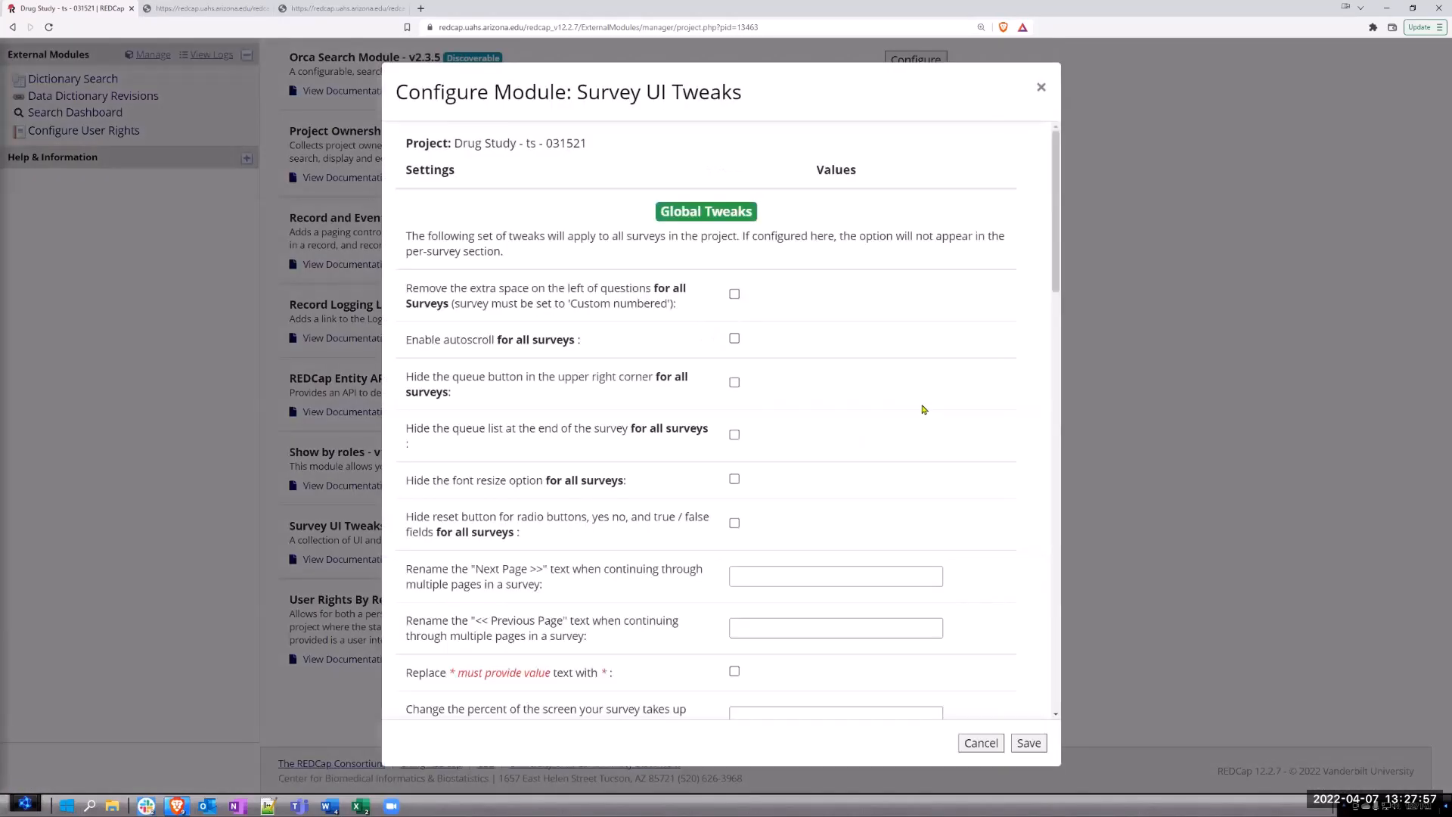
Set the survey name of the first per-survey customization to consent_form.
scroll(855, 434, down, 8)
scroll(875, 425, down, 2)
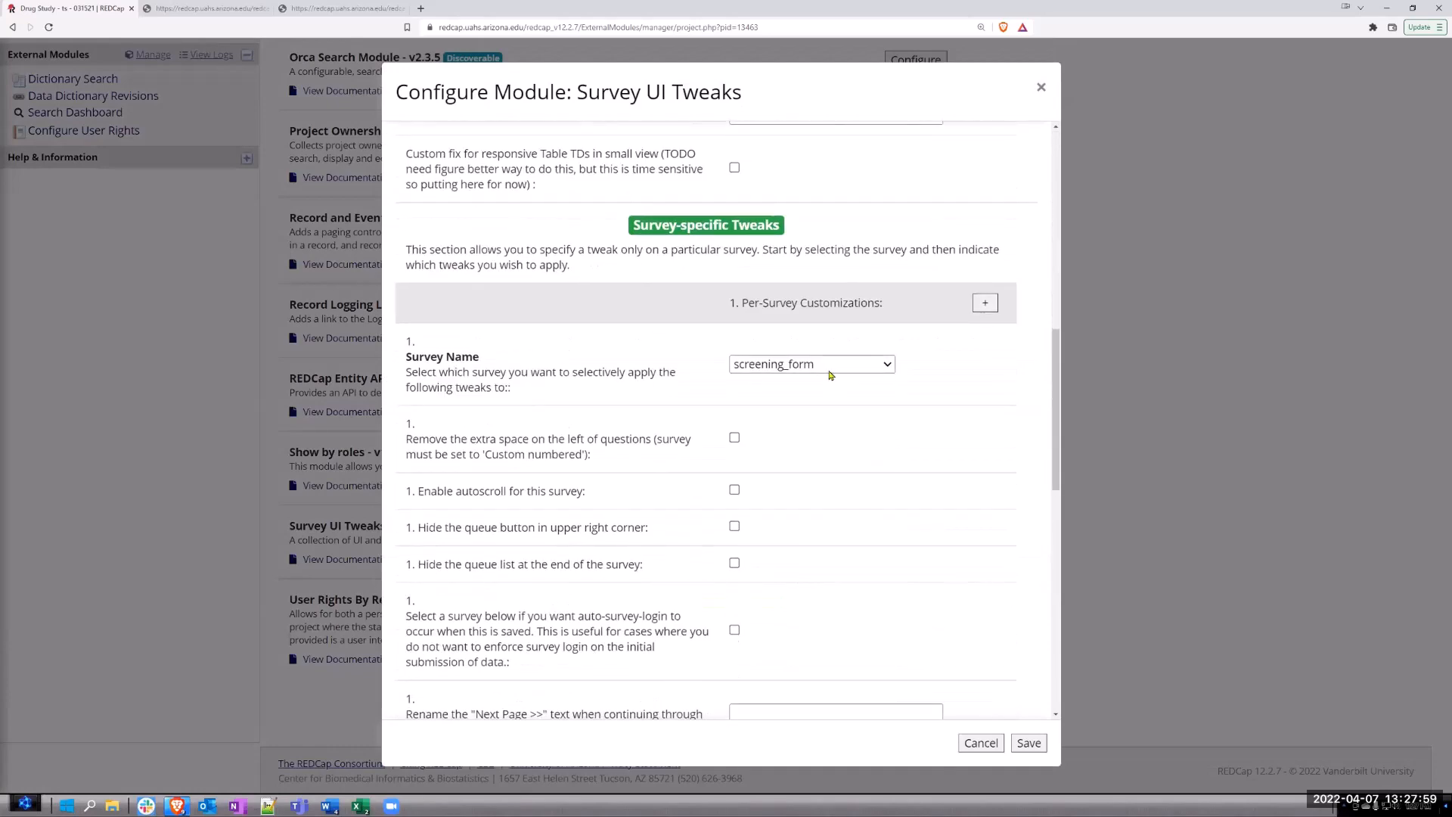
click(832, 367)
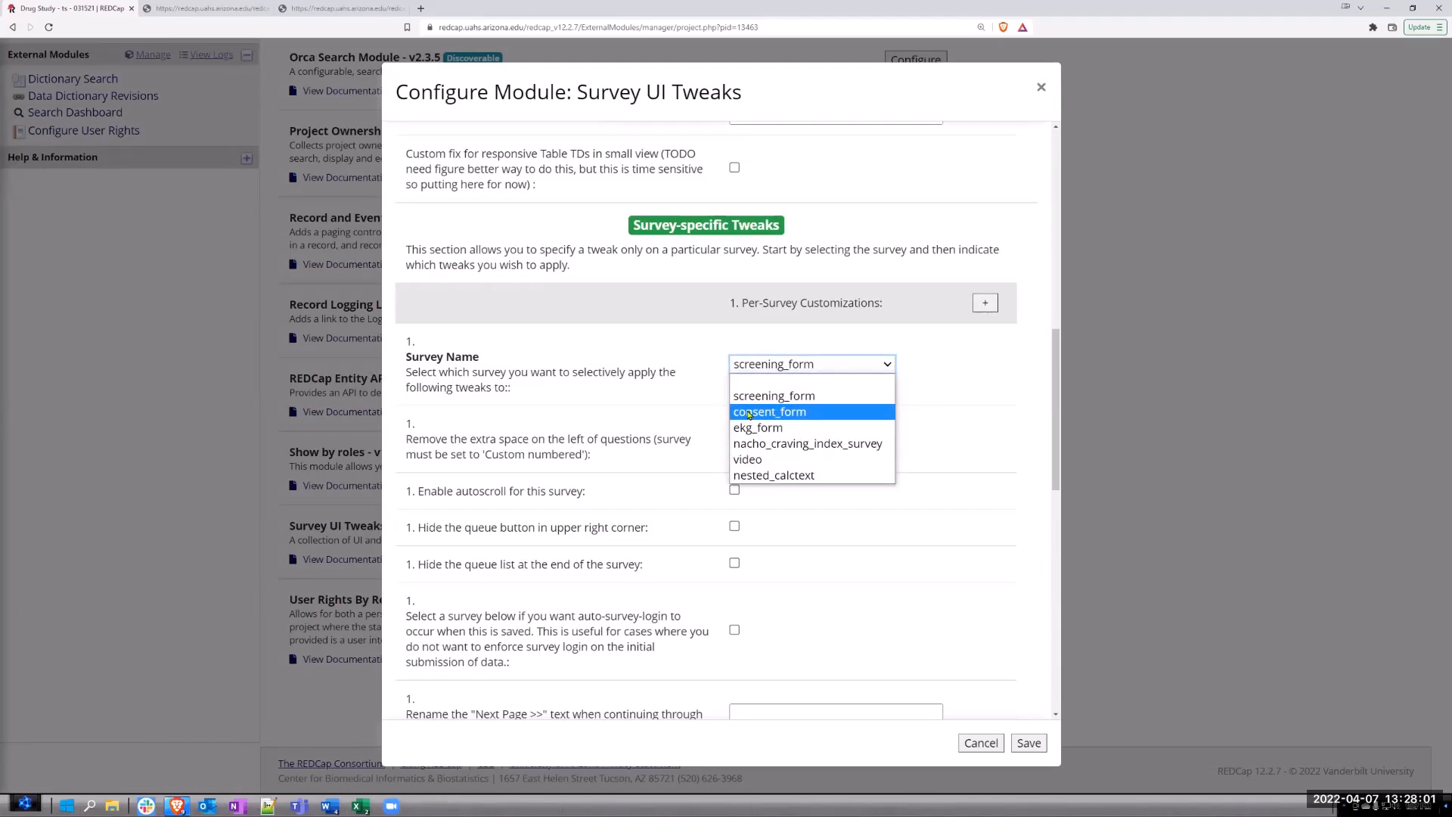
click(748, 413)
Rename the submit button for the consent_form survey to Consent and save the module configuration.
scroll(905, 470, down, 3)
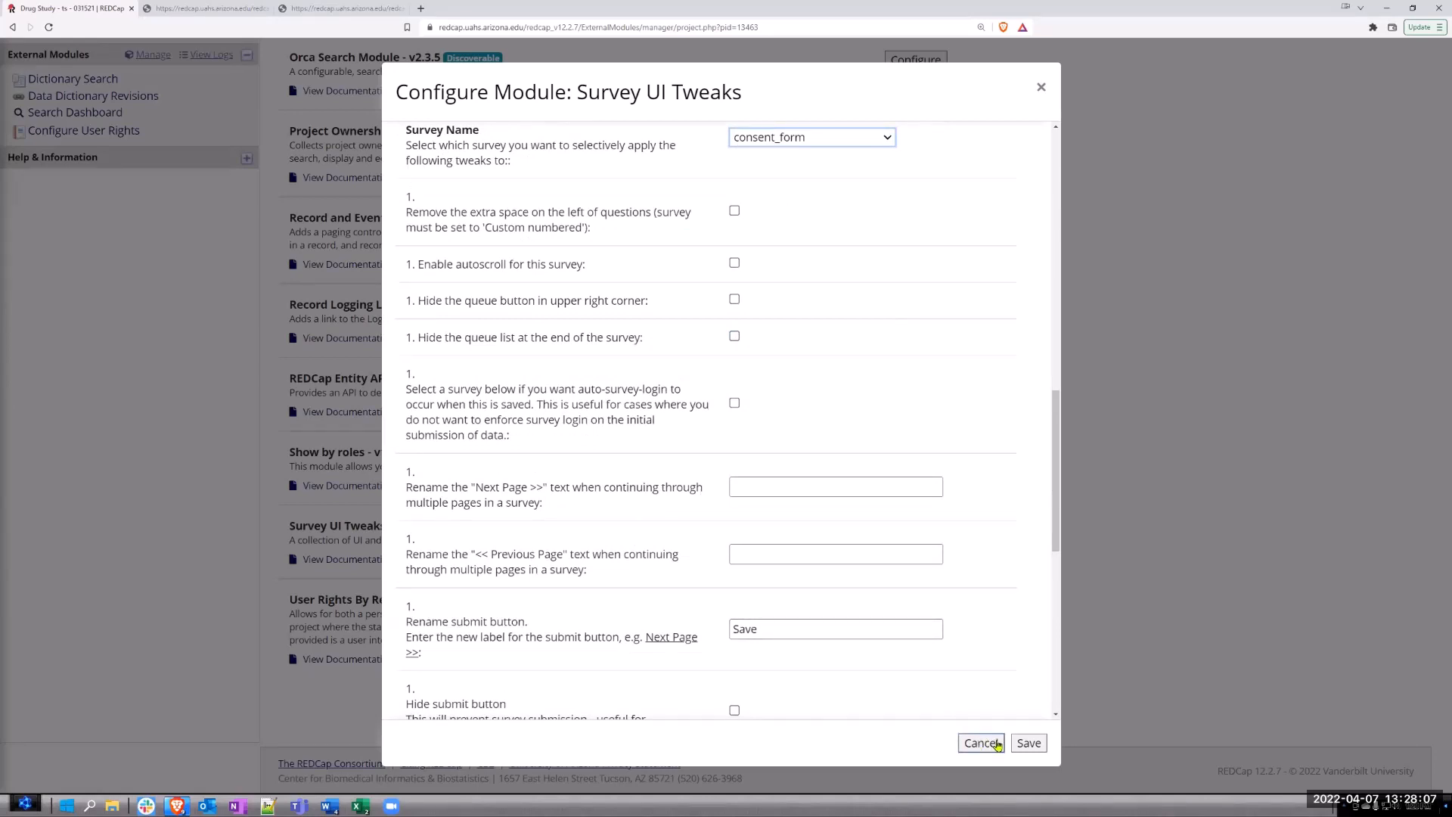
drag(772, 629, 732, 636)
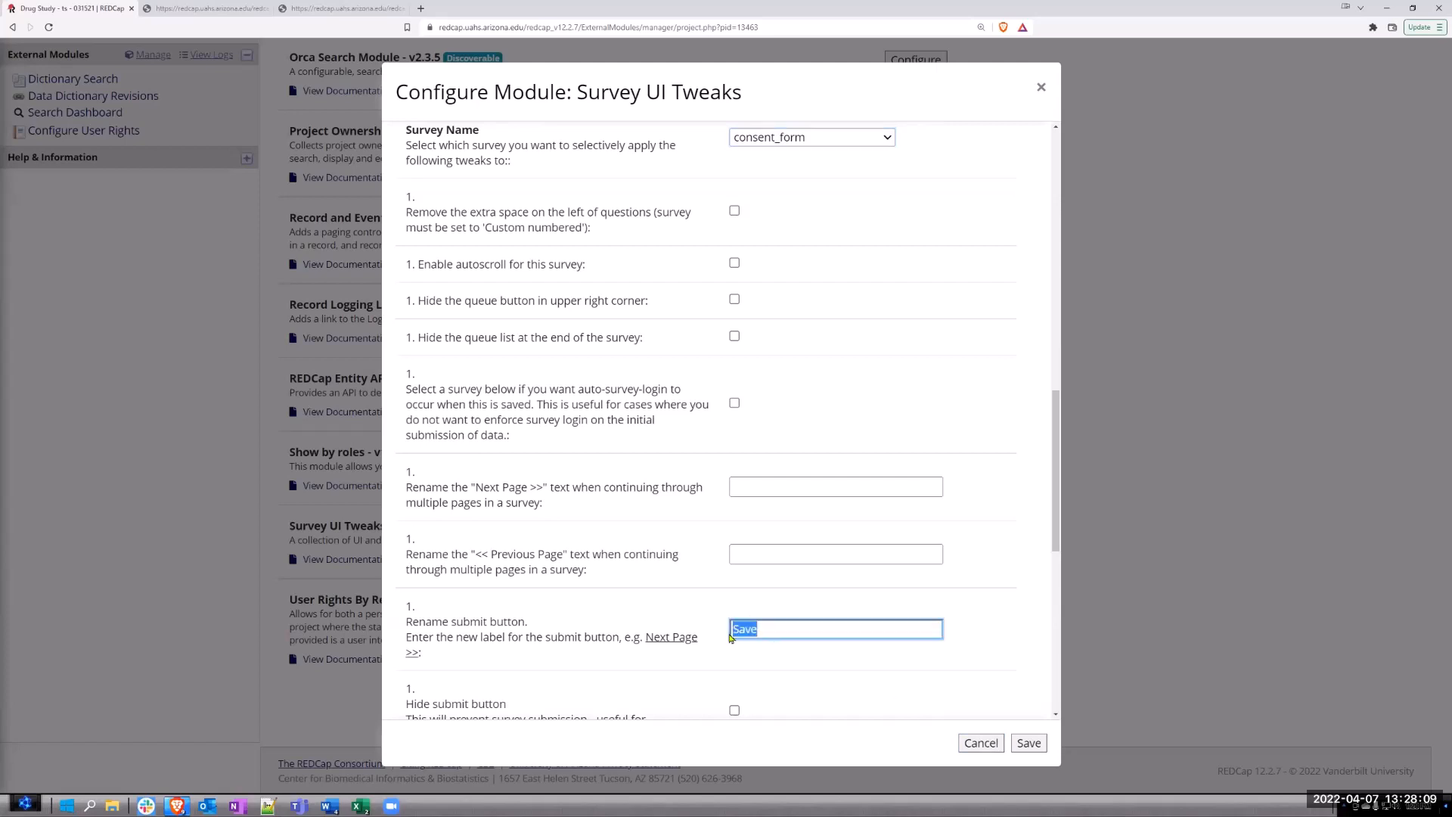
text(Consent)
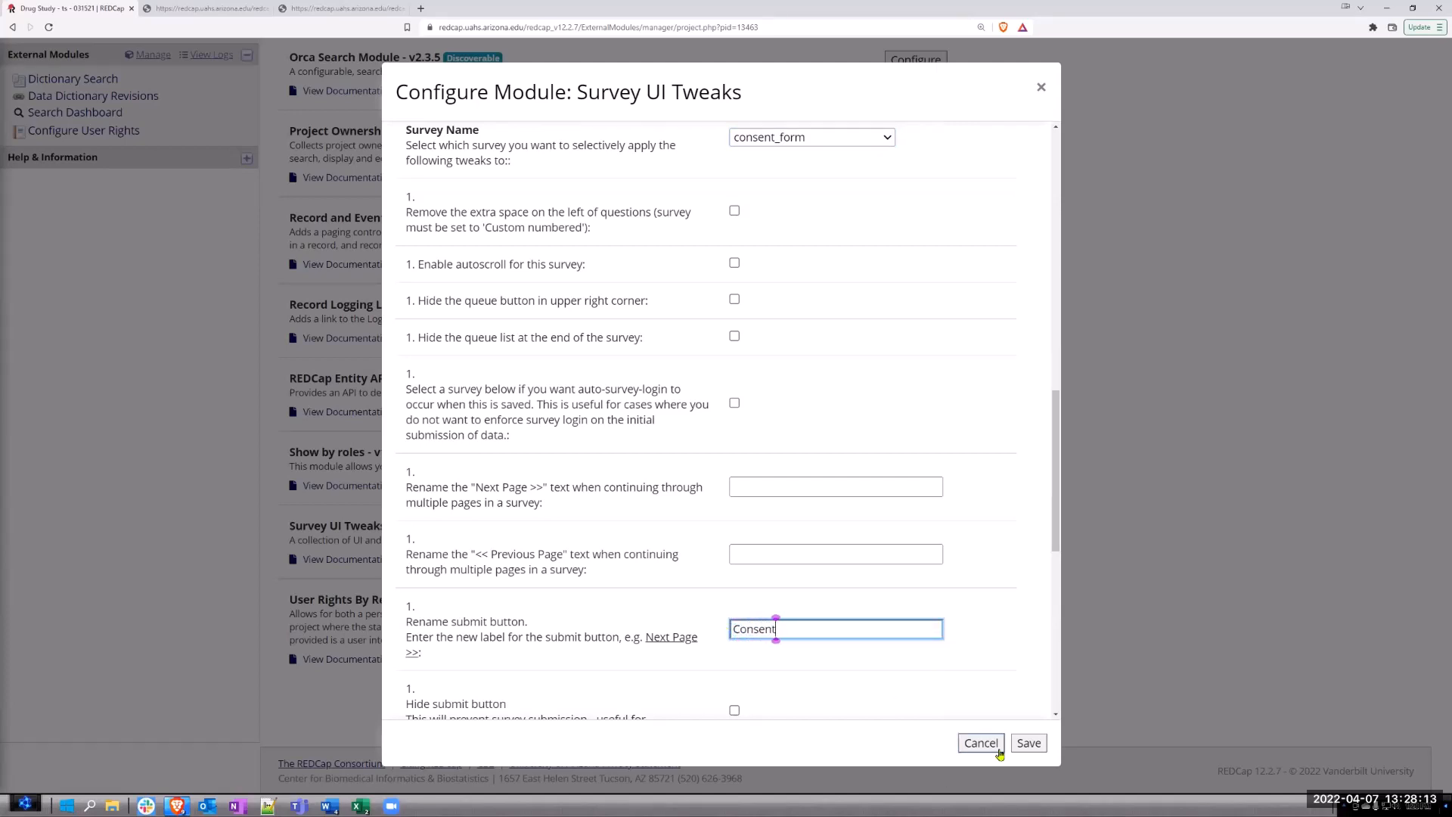
click(1029, 743)
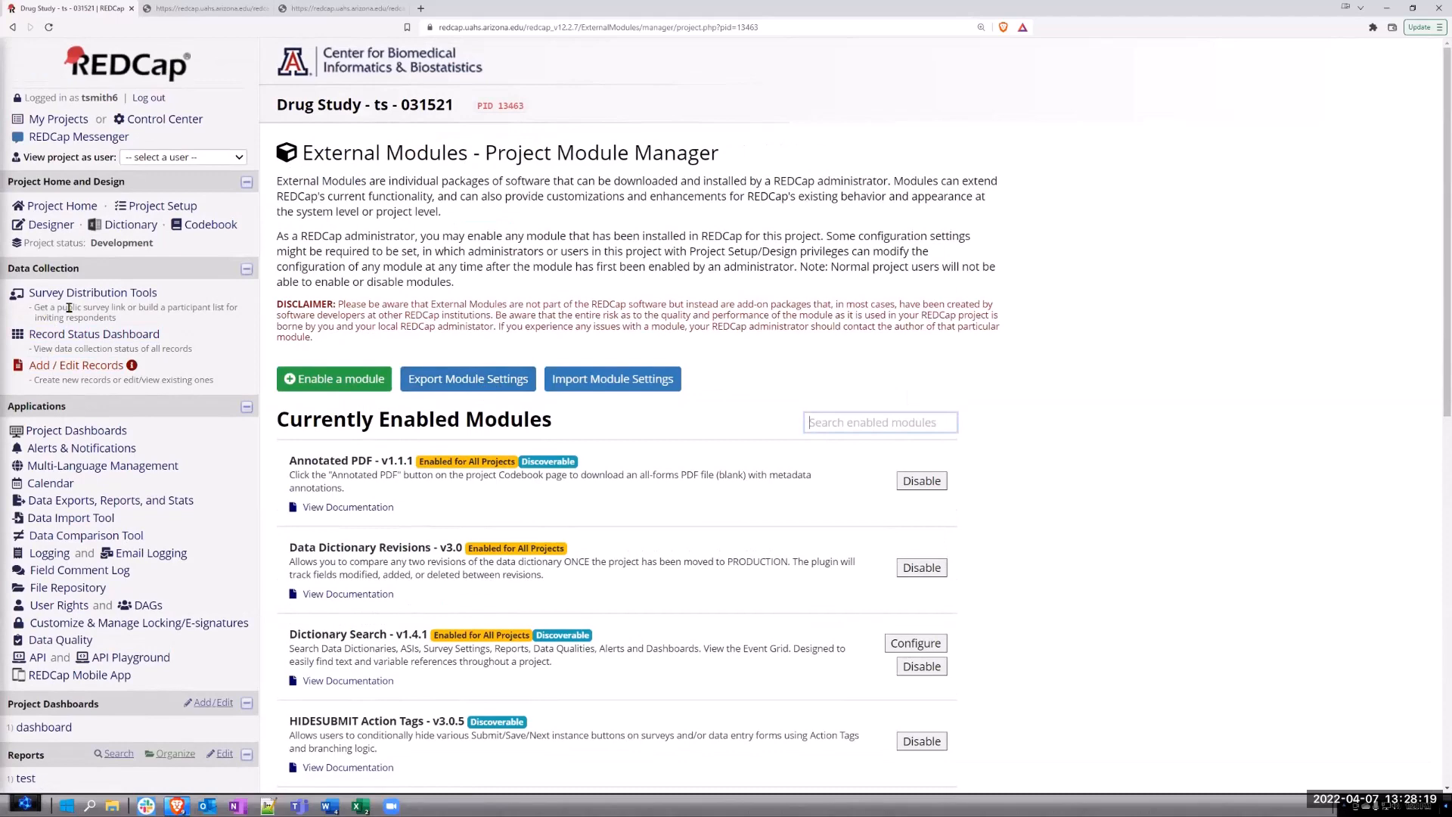
Open the Consent Form survey for subject 3 from the Record Status Dashboard to check its submit button.
click(85, 335)
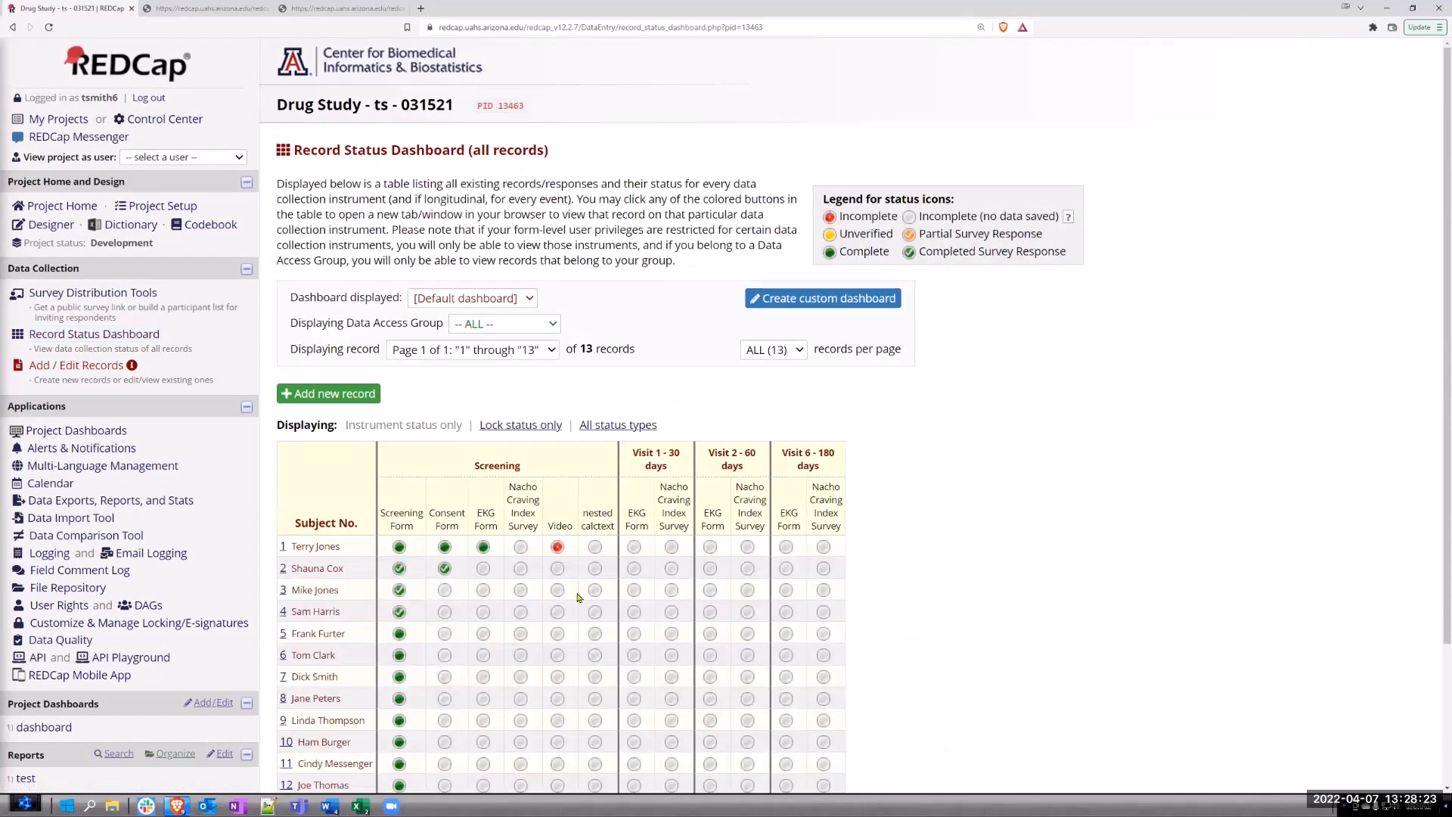
click(446, 590)
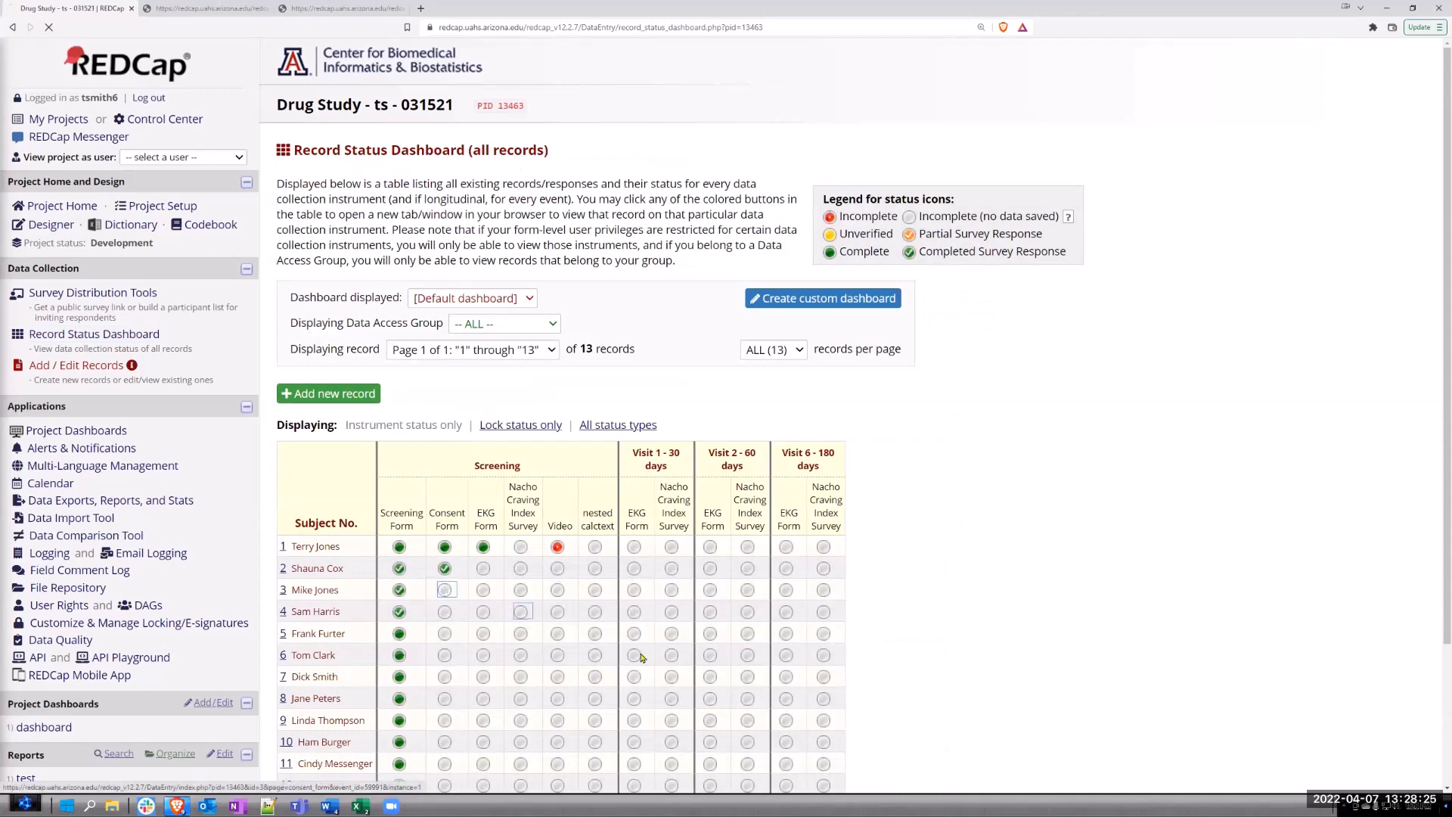
click(855, 228)
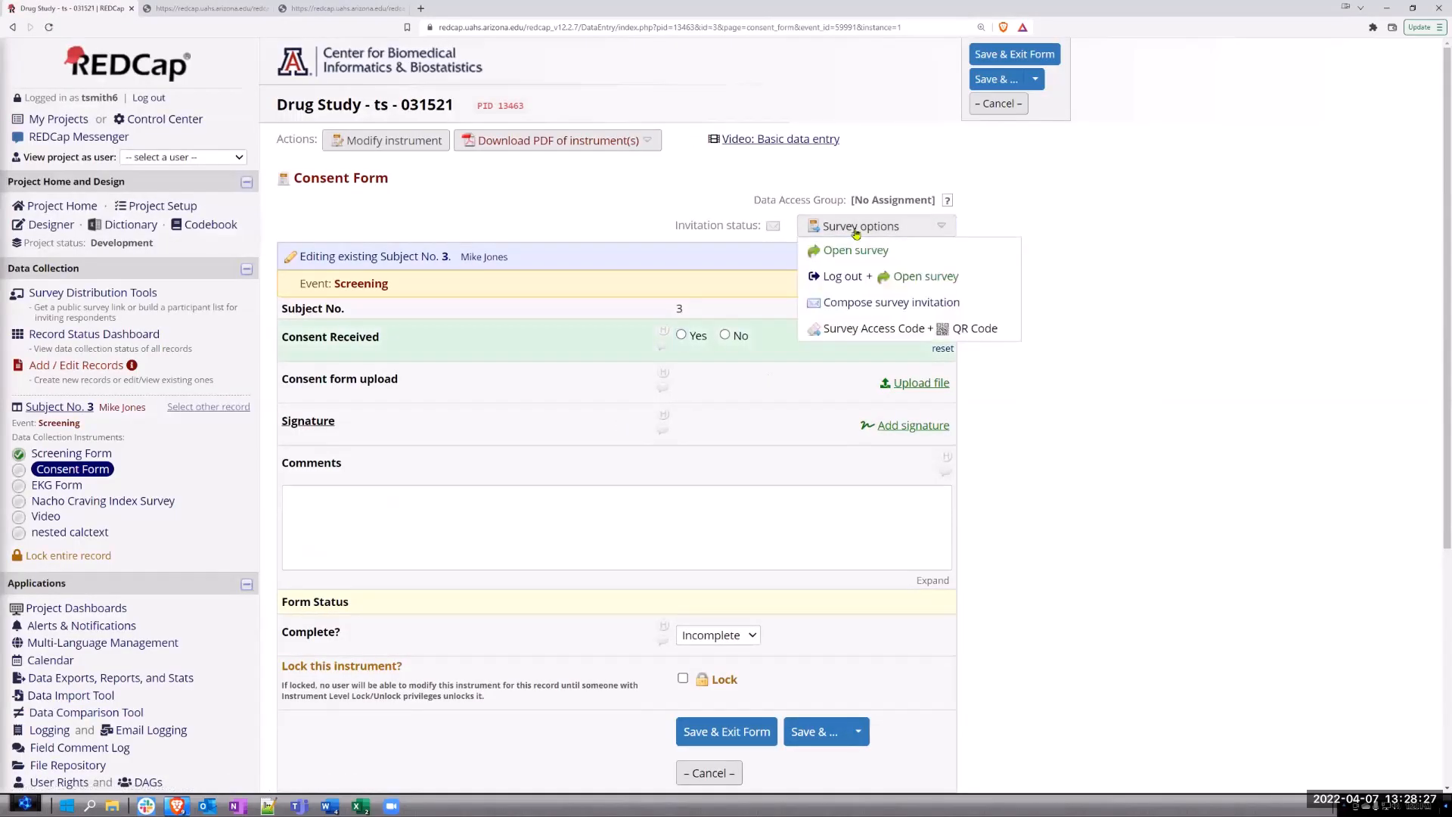
click(863, 251)
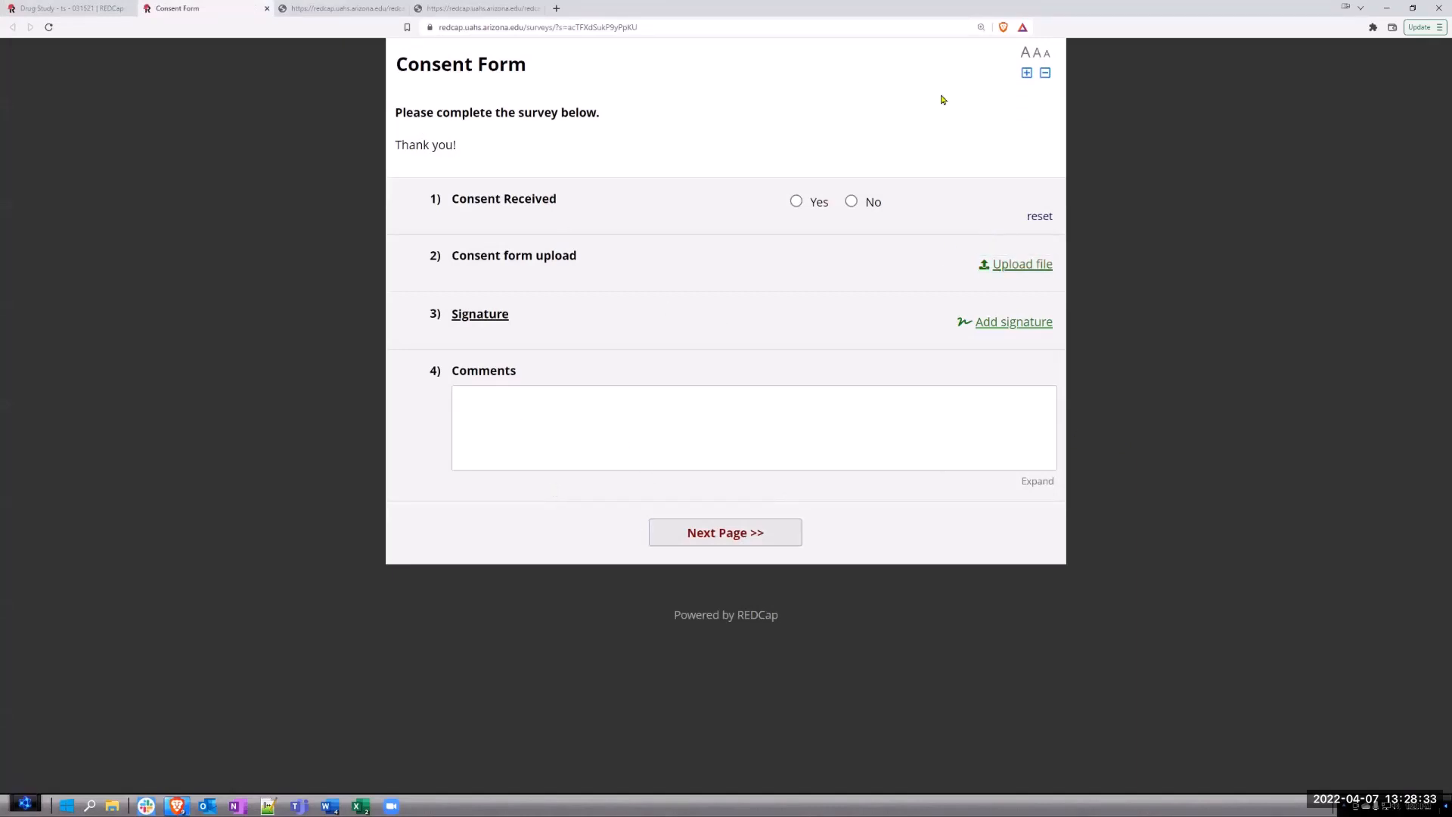
Leave the subject's Consent Form without saving changes and reopen the Survey UI Tweaks configuration in the module manager.
click(76, 9)
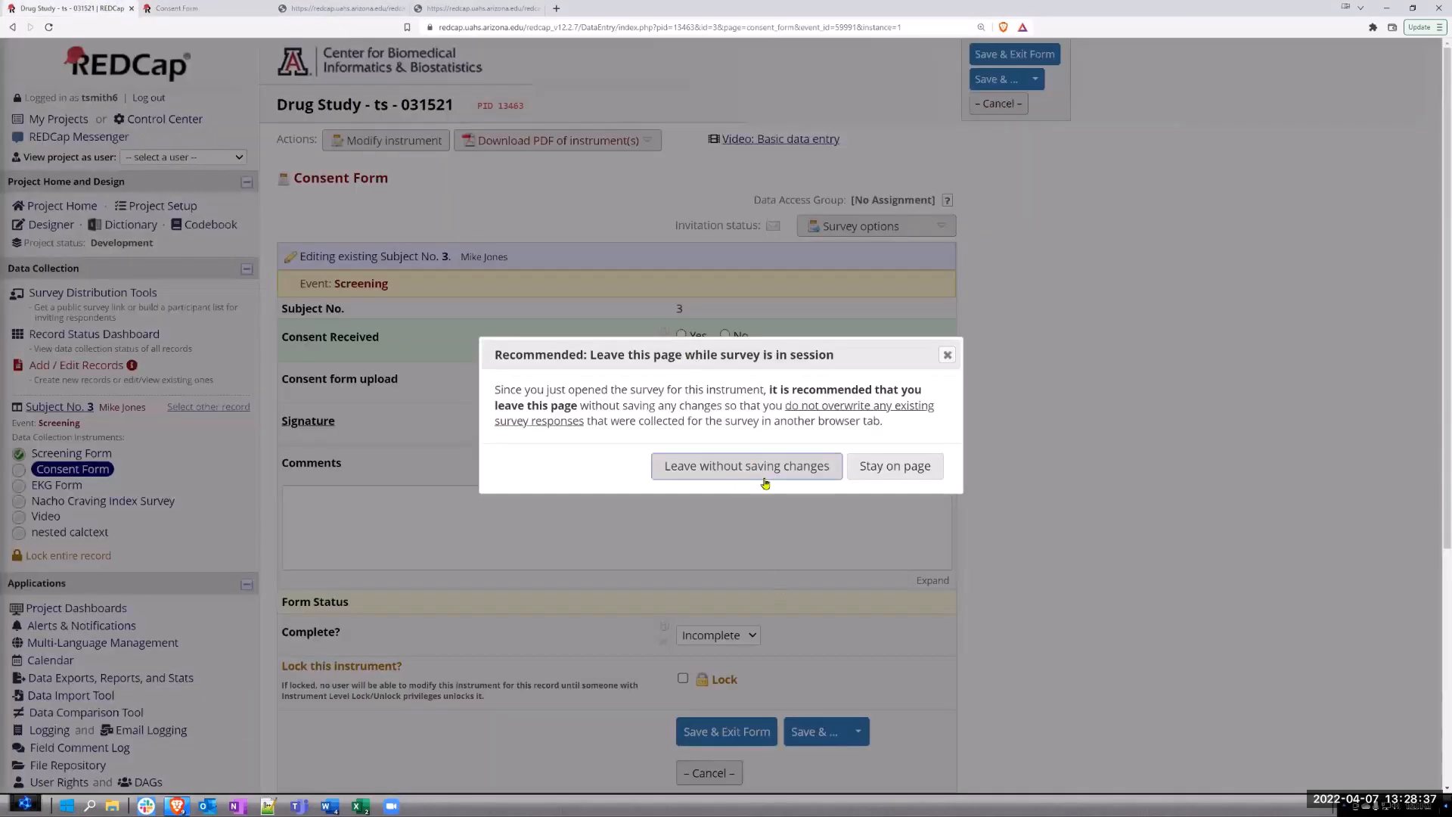
click(737, 466)
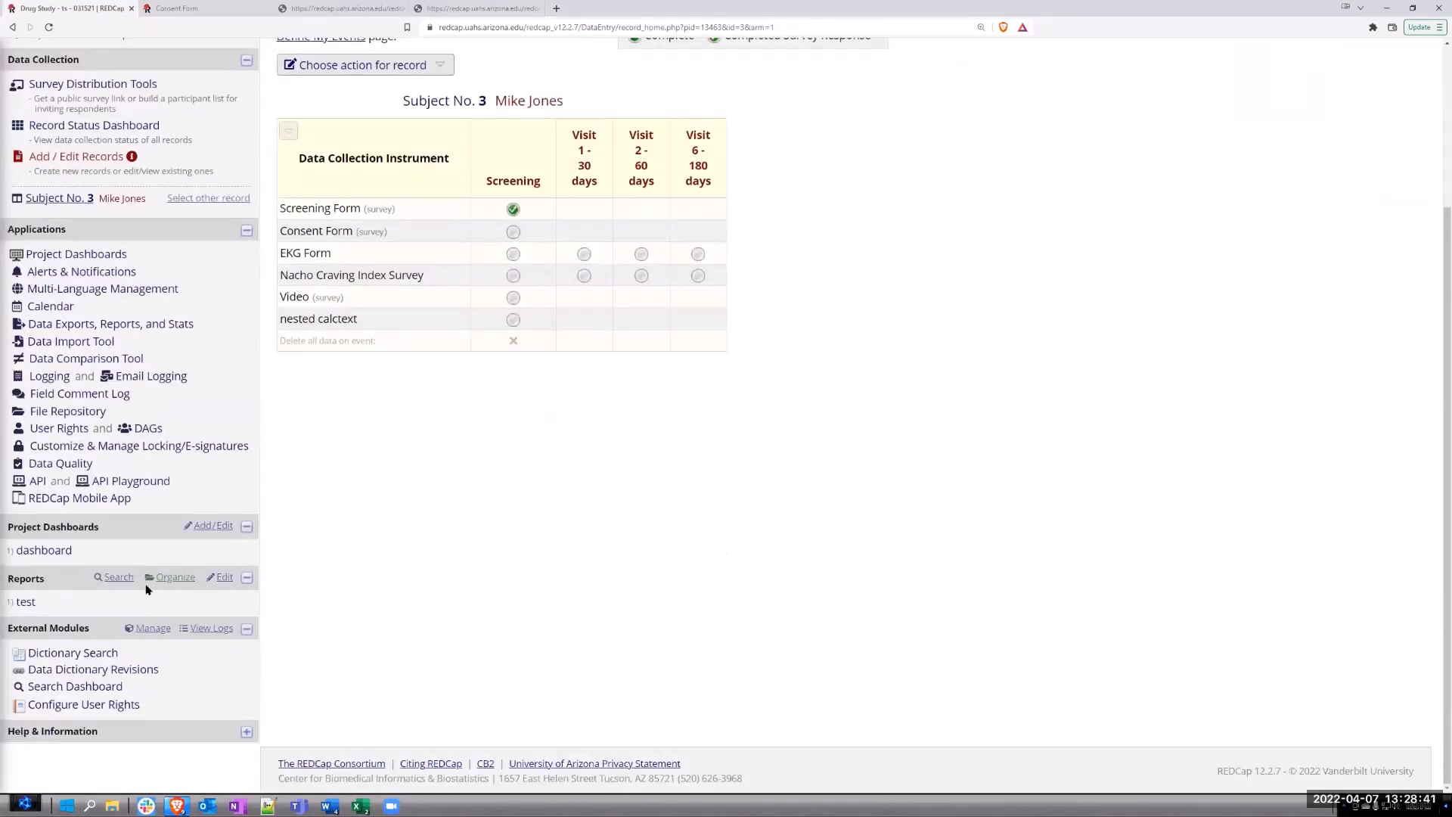
click(153, 627)
scroll(900, 367, down, 10)
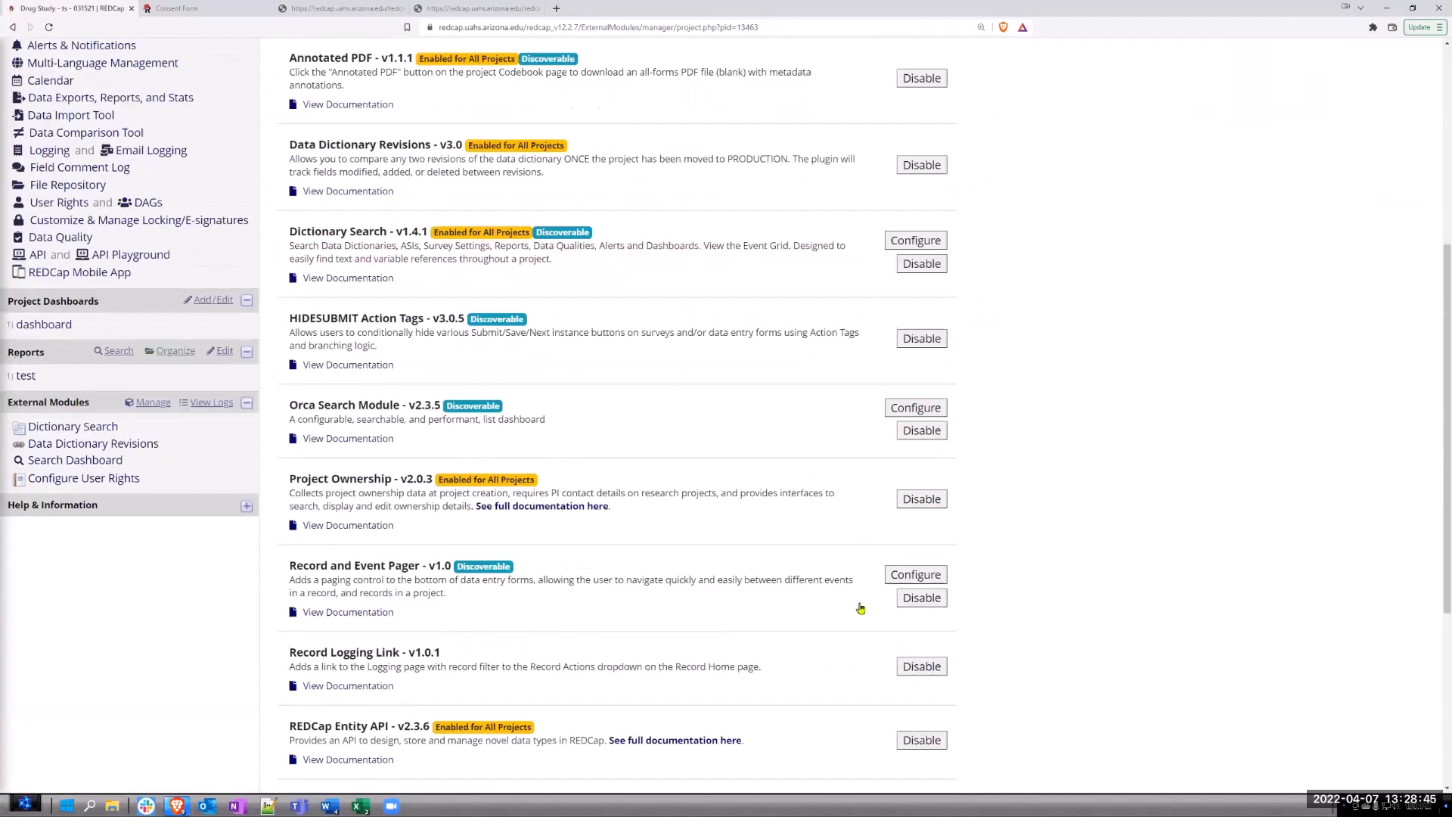
click(902, 536)
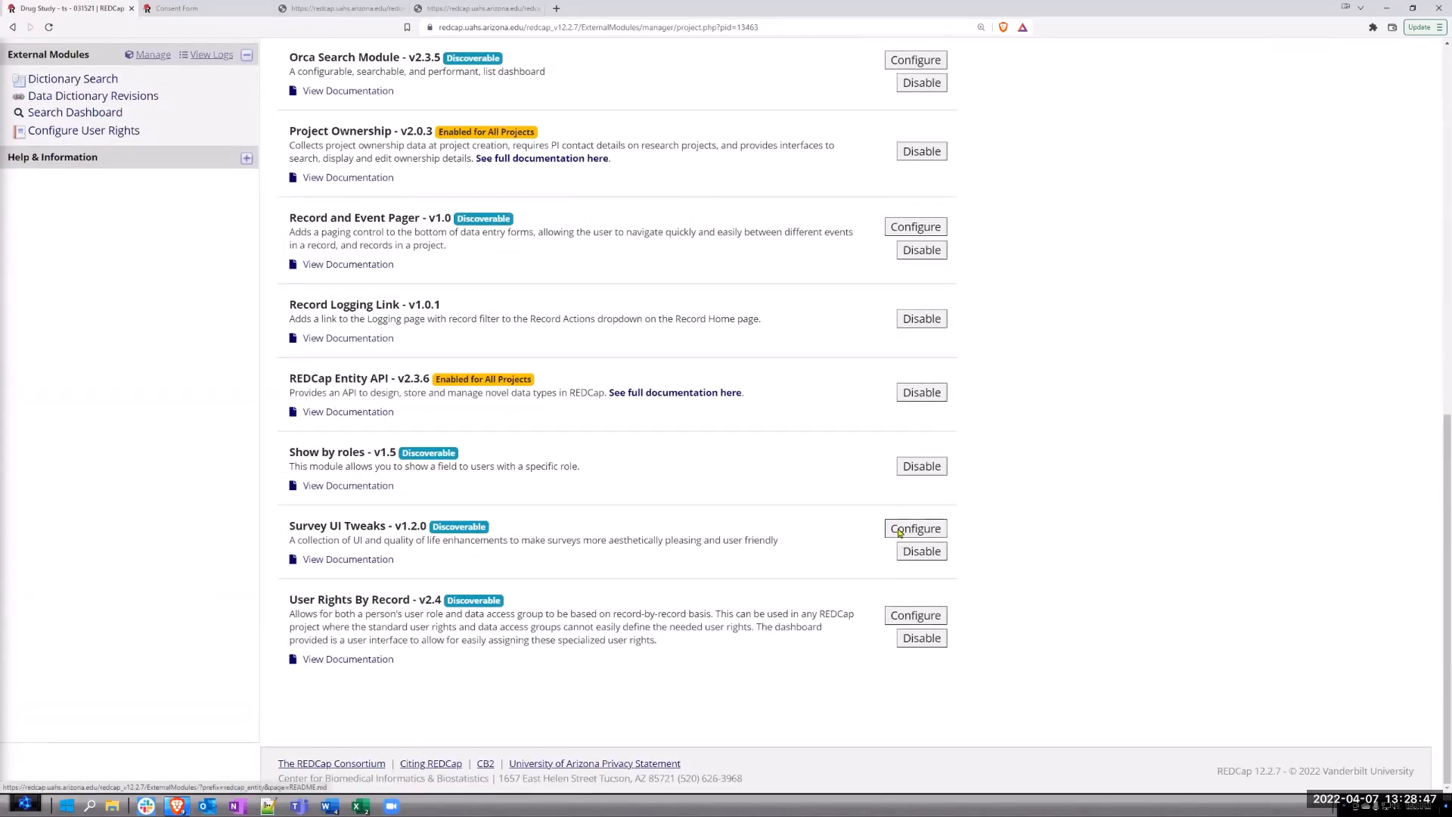
Examine the consent_form survey-specific tweaks, including the submit button label and hide option, and save the configuration.
scroll(879, 432, down, 5)
scroll(876, 423, down, 8)
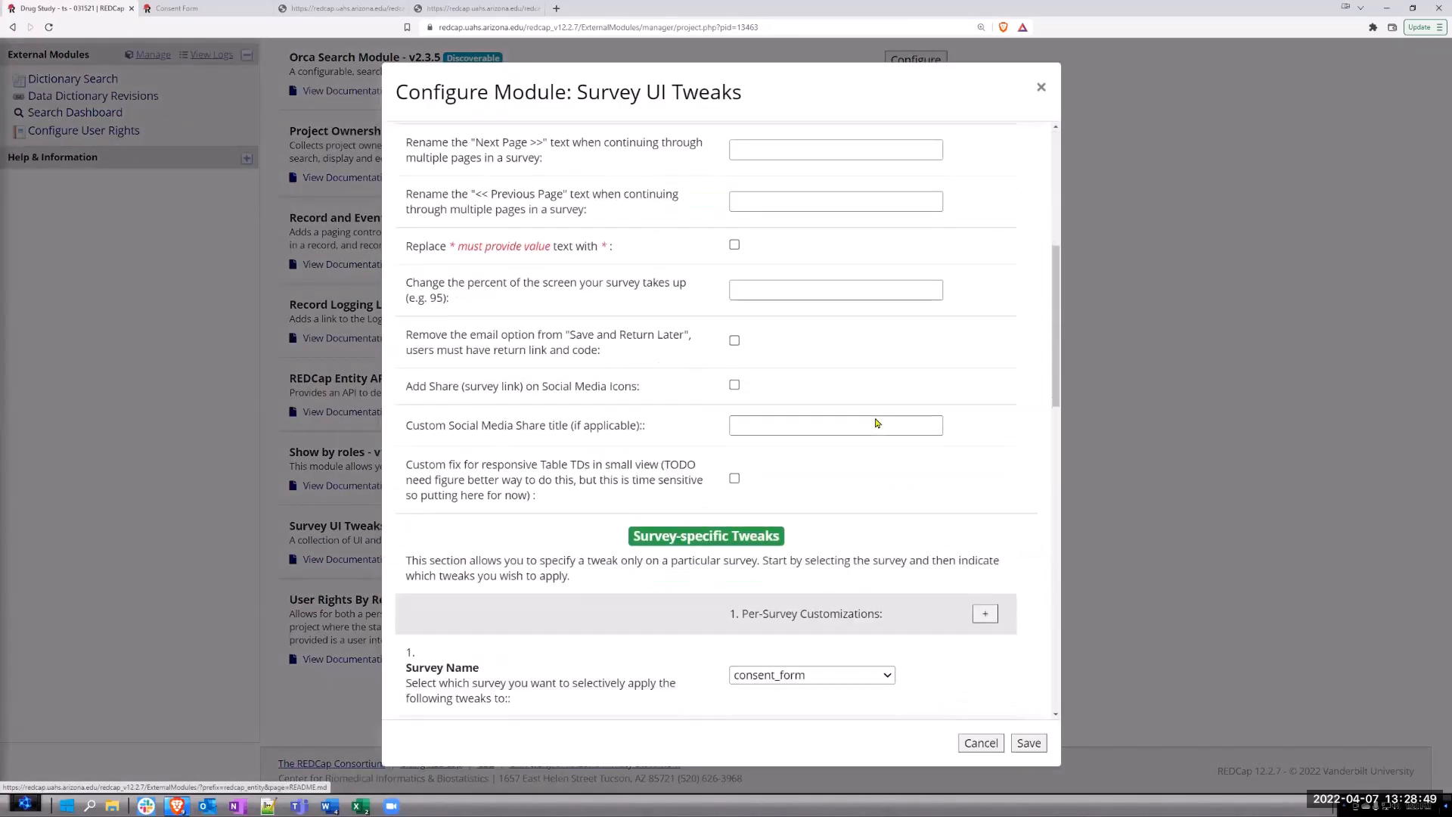
scroll(863, 427, down, 5)
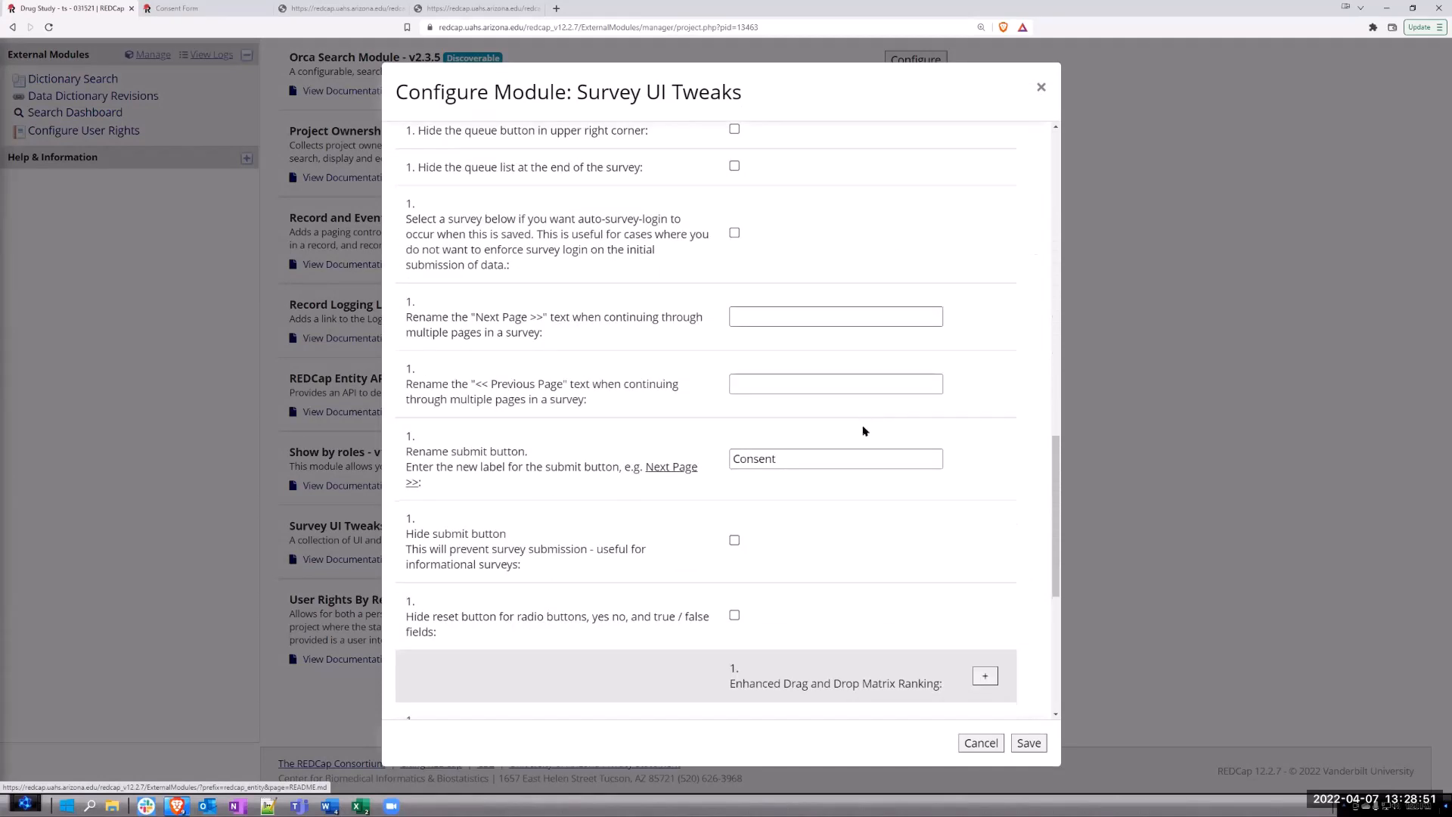
scroll(900, 526, down, 3)
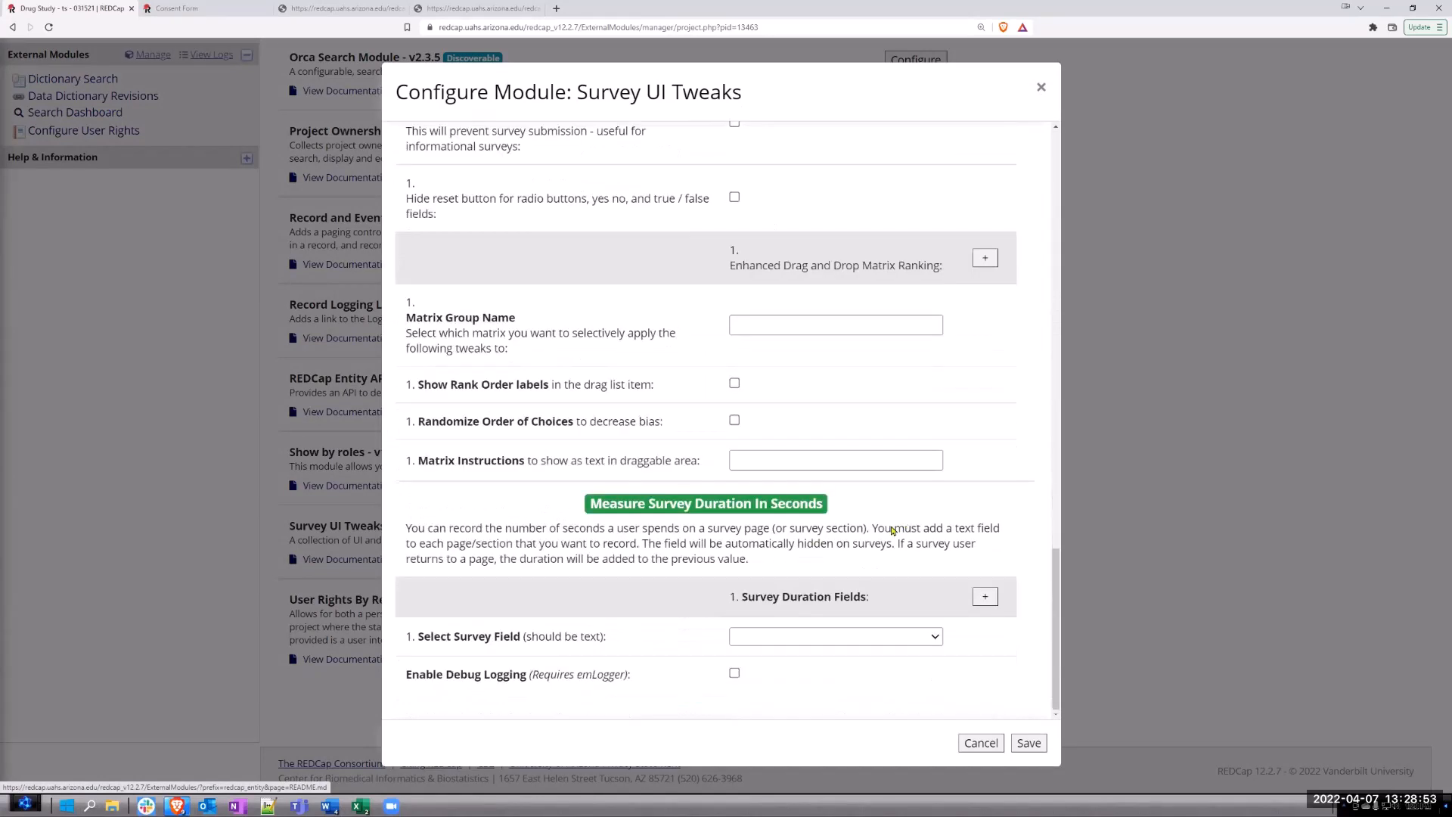
scroll(893, 530, up, 8)
scroll(891, 528, down, 2)
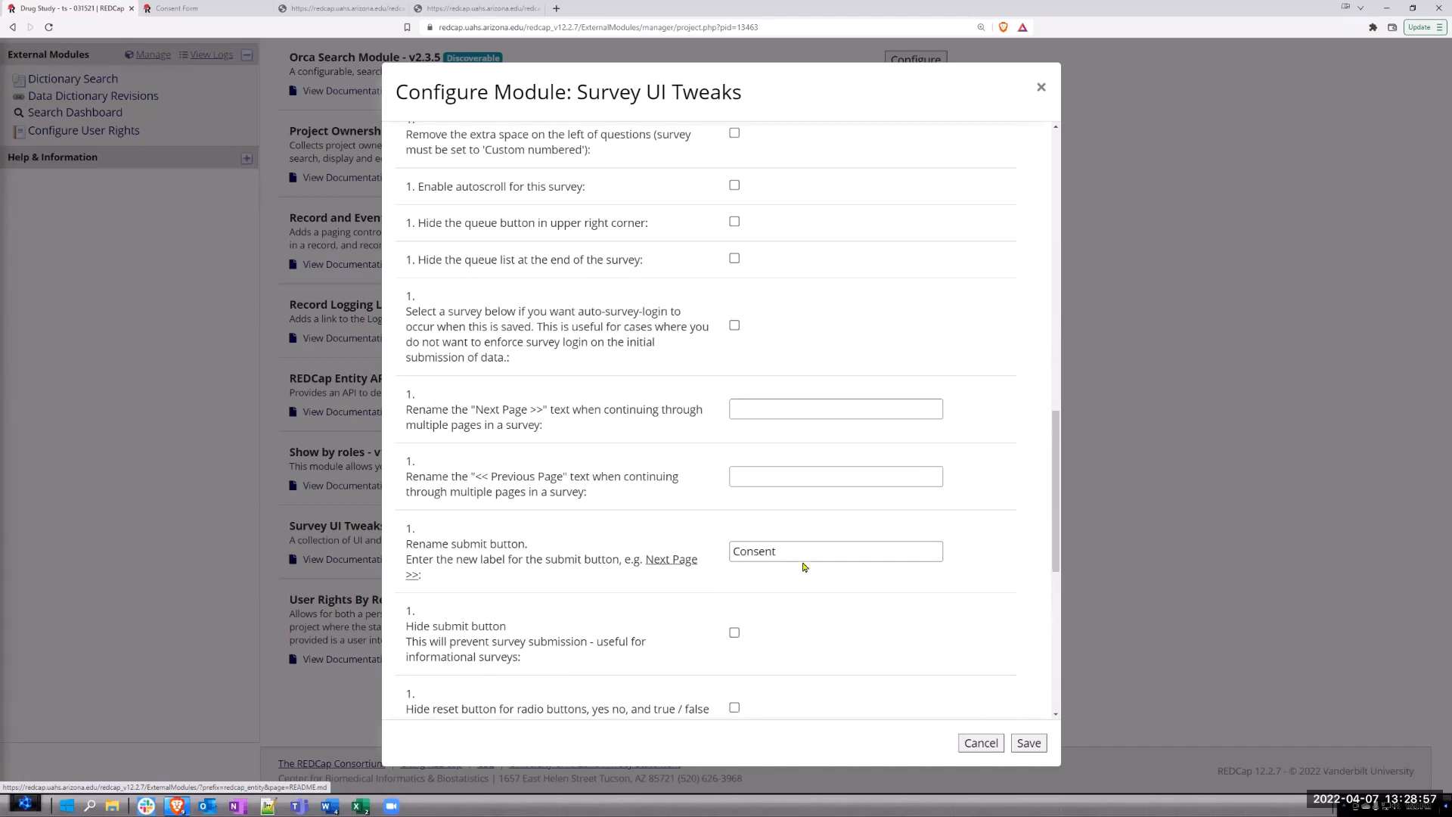
scroll(809, 550, up, 3)
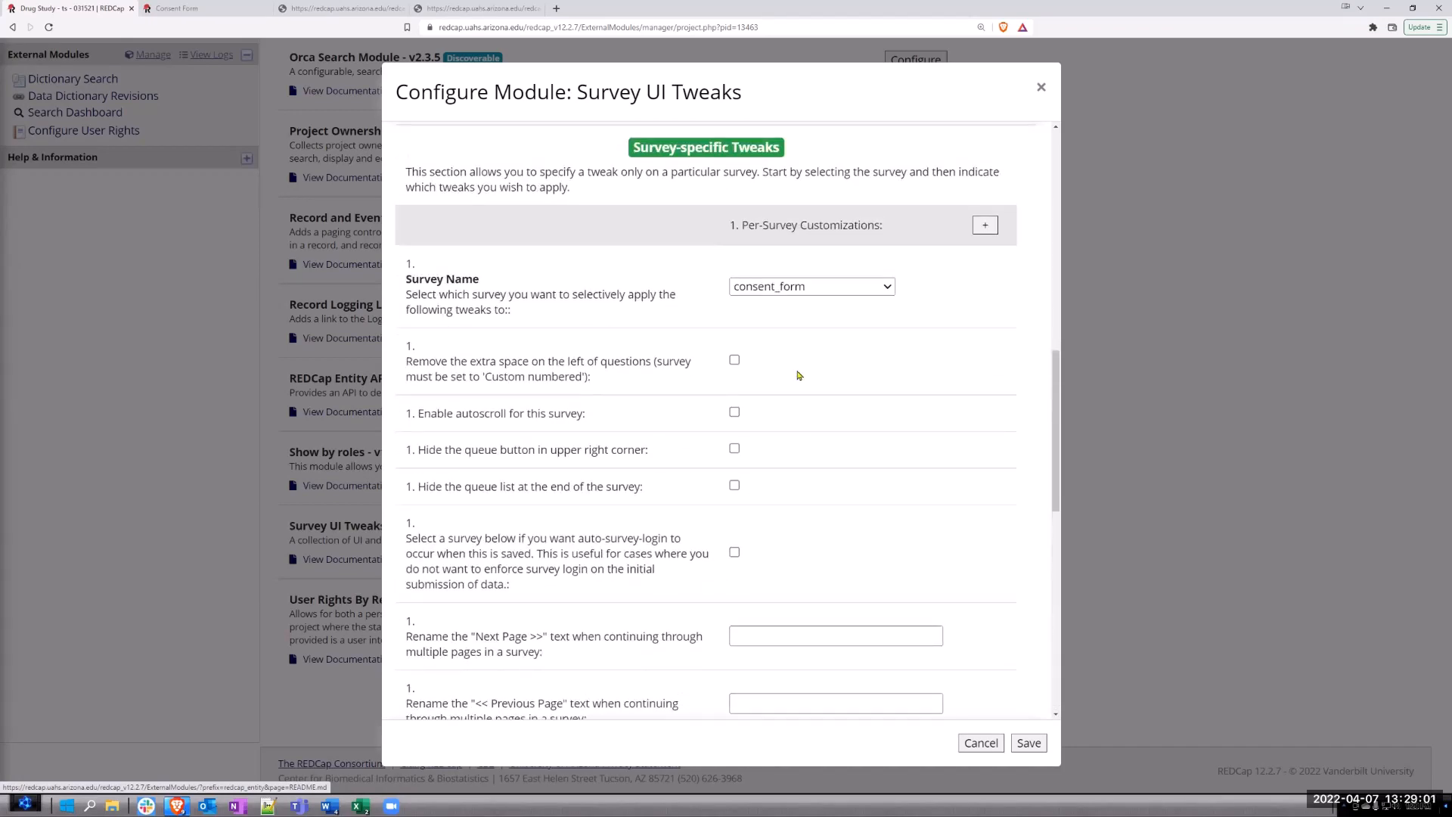
scroll(828, 382, down, 3)
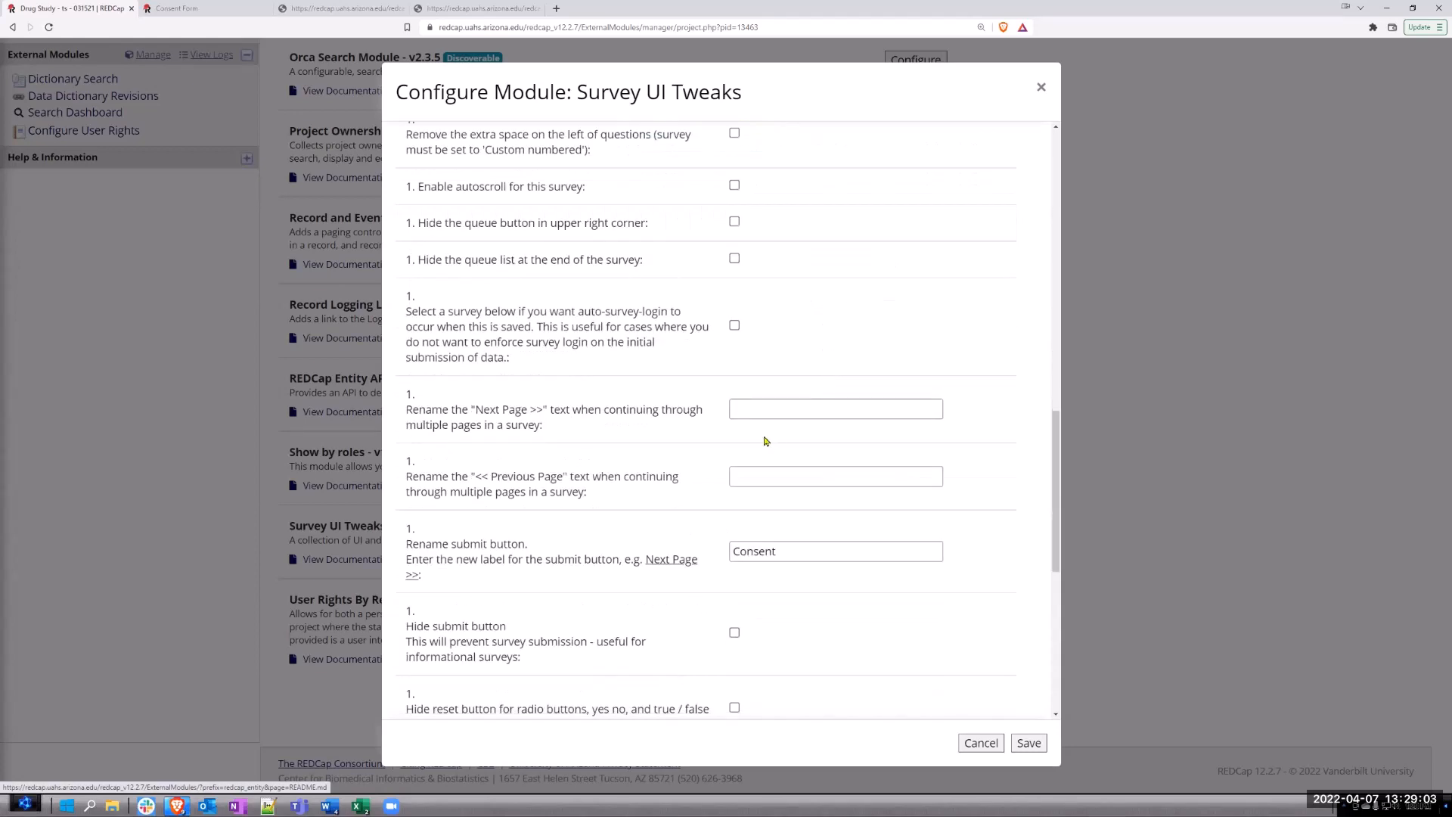
click(786, 550)
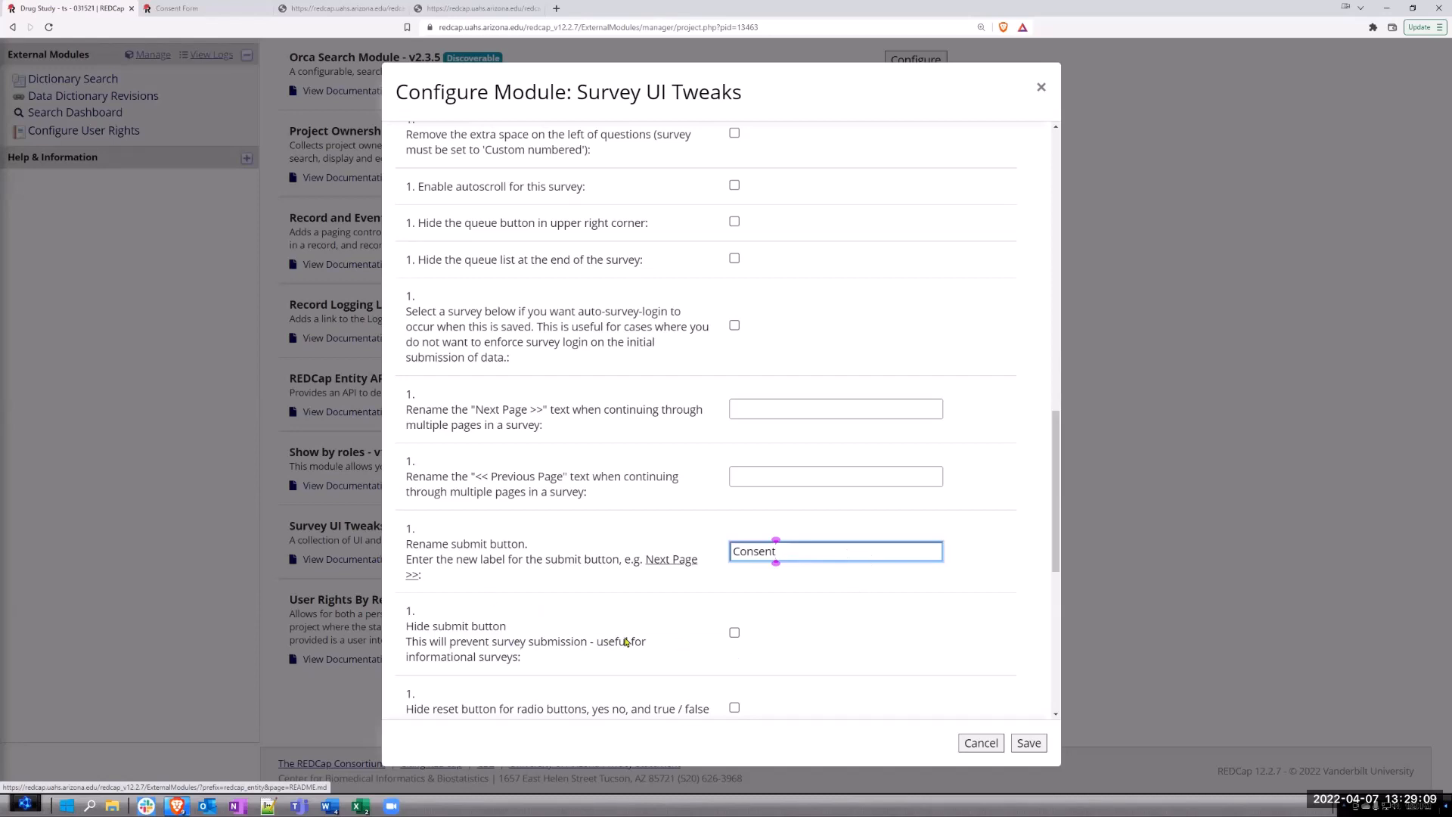
scroll(626, 642, down, 3)
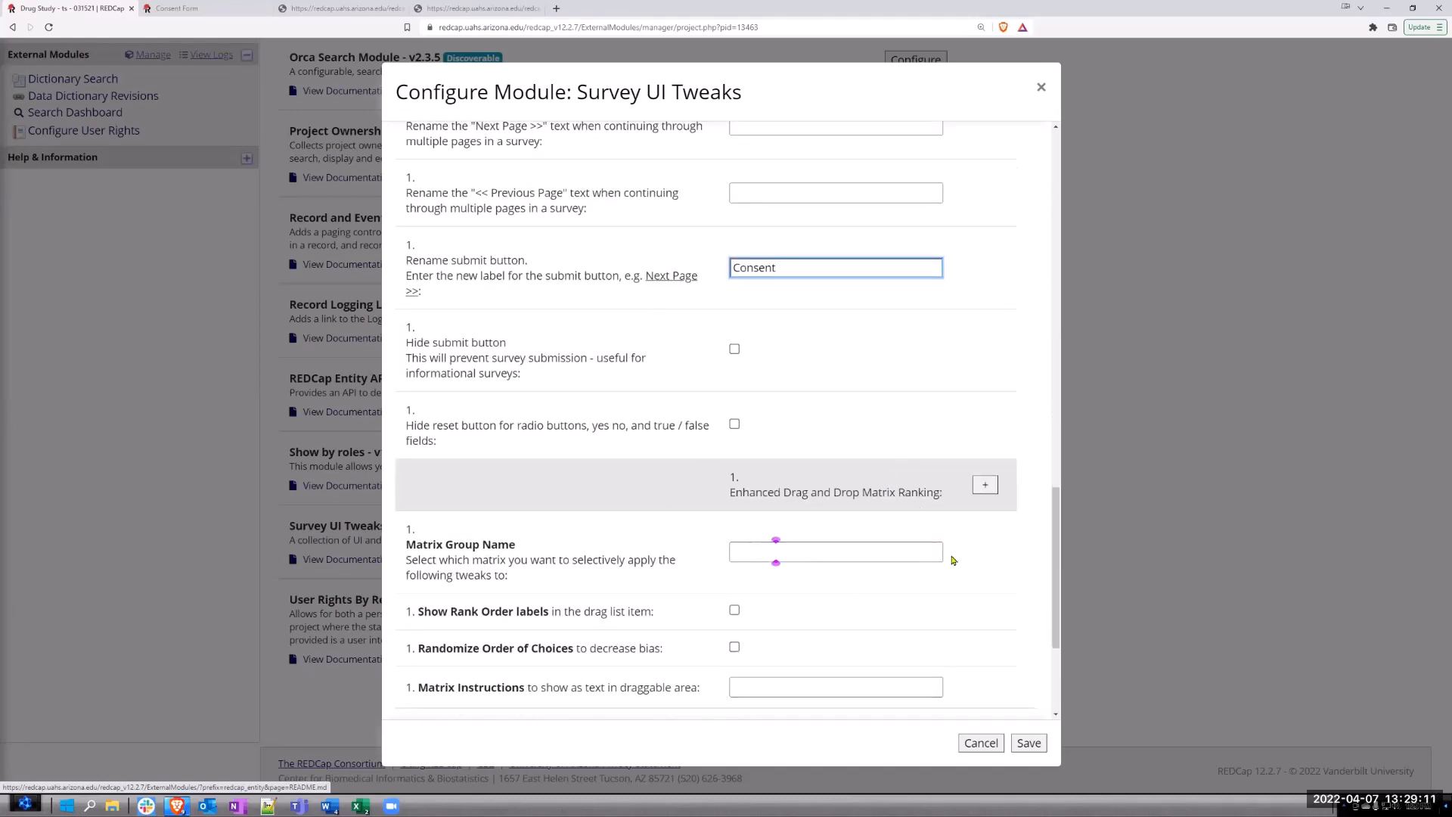
scroll(952, 560, down, 3)
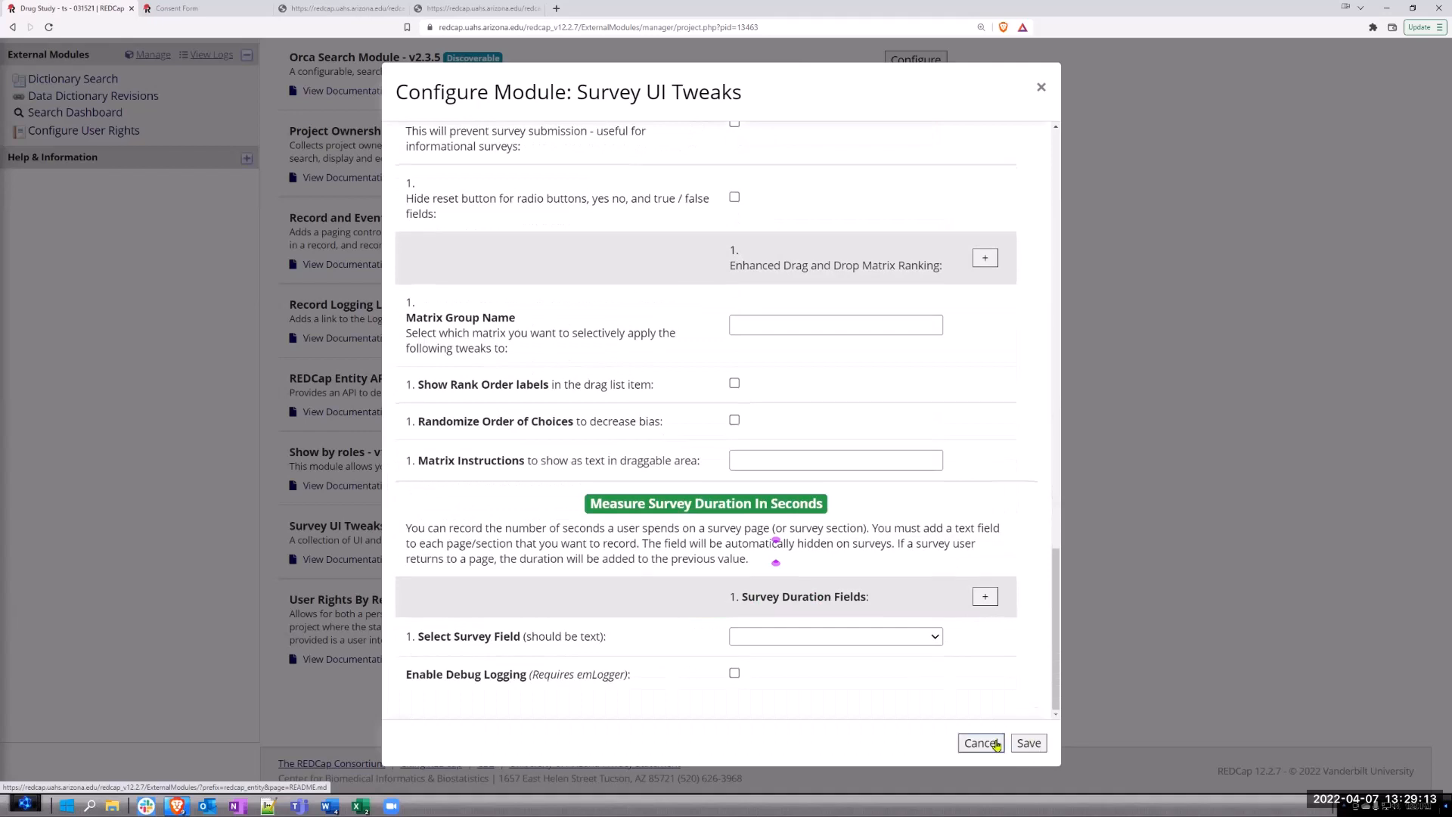
click(1030, 745)
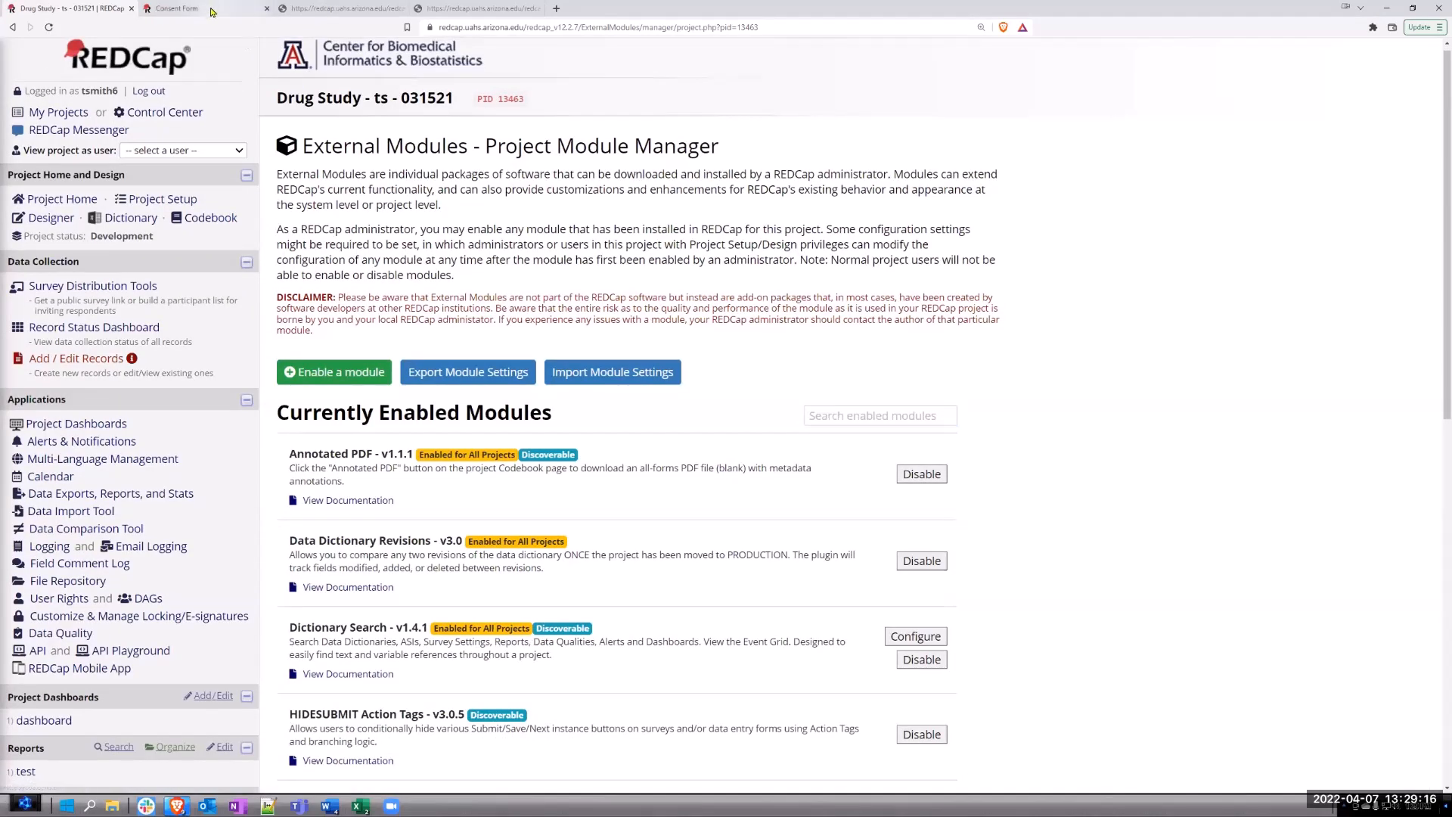
Check the open Consent Form survey page and return to the project to reopen the Survey UI Tweaks configuration.
click(212, 9)
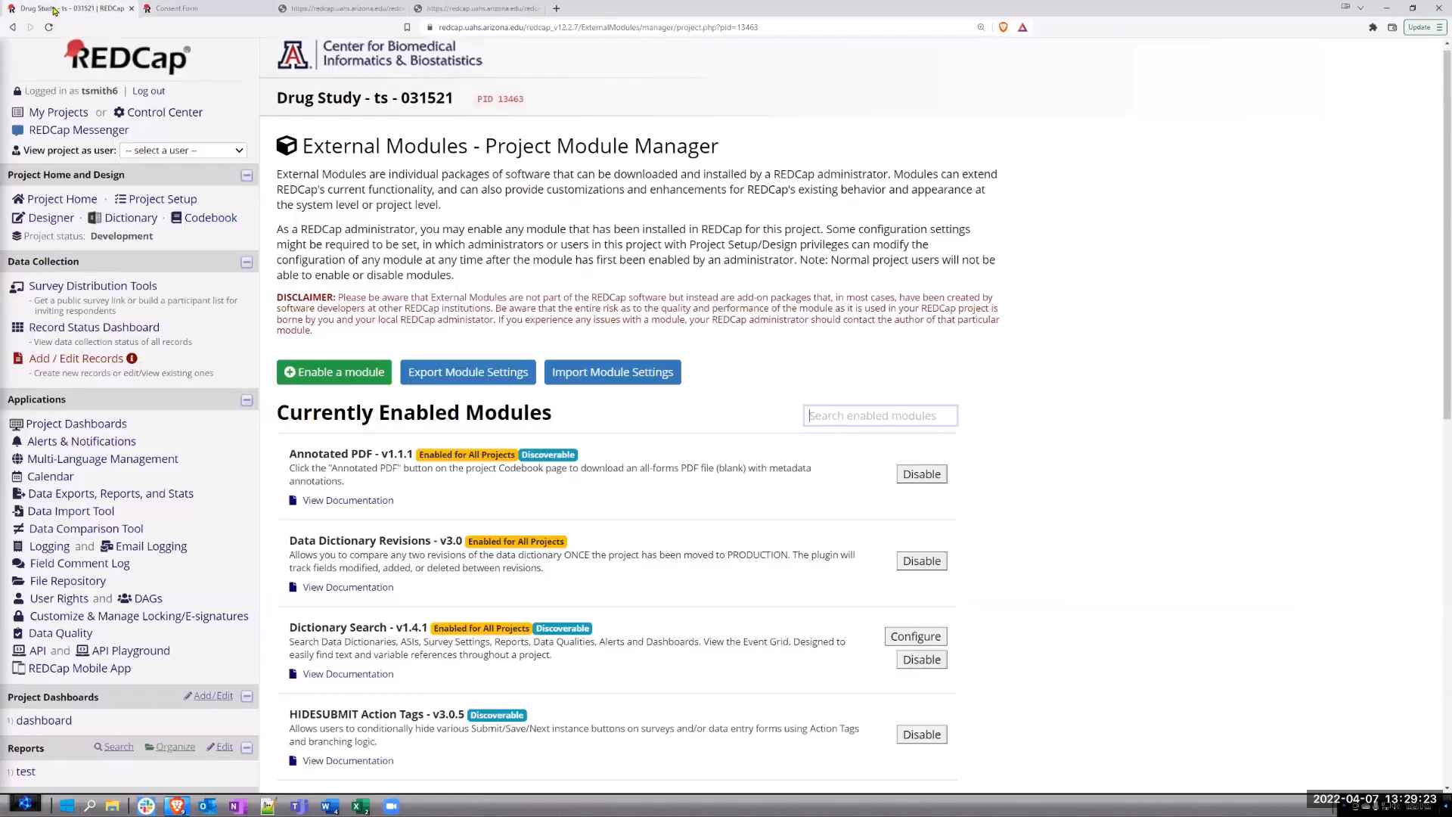
click(59, 9)
scroll(881, 624, down, 9)
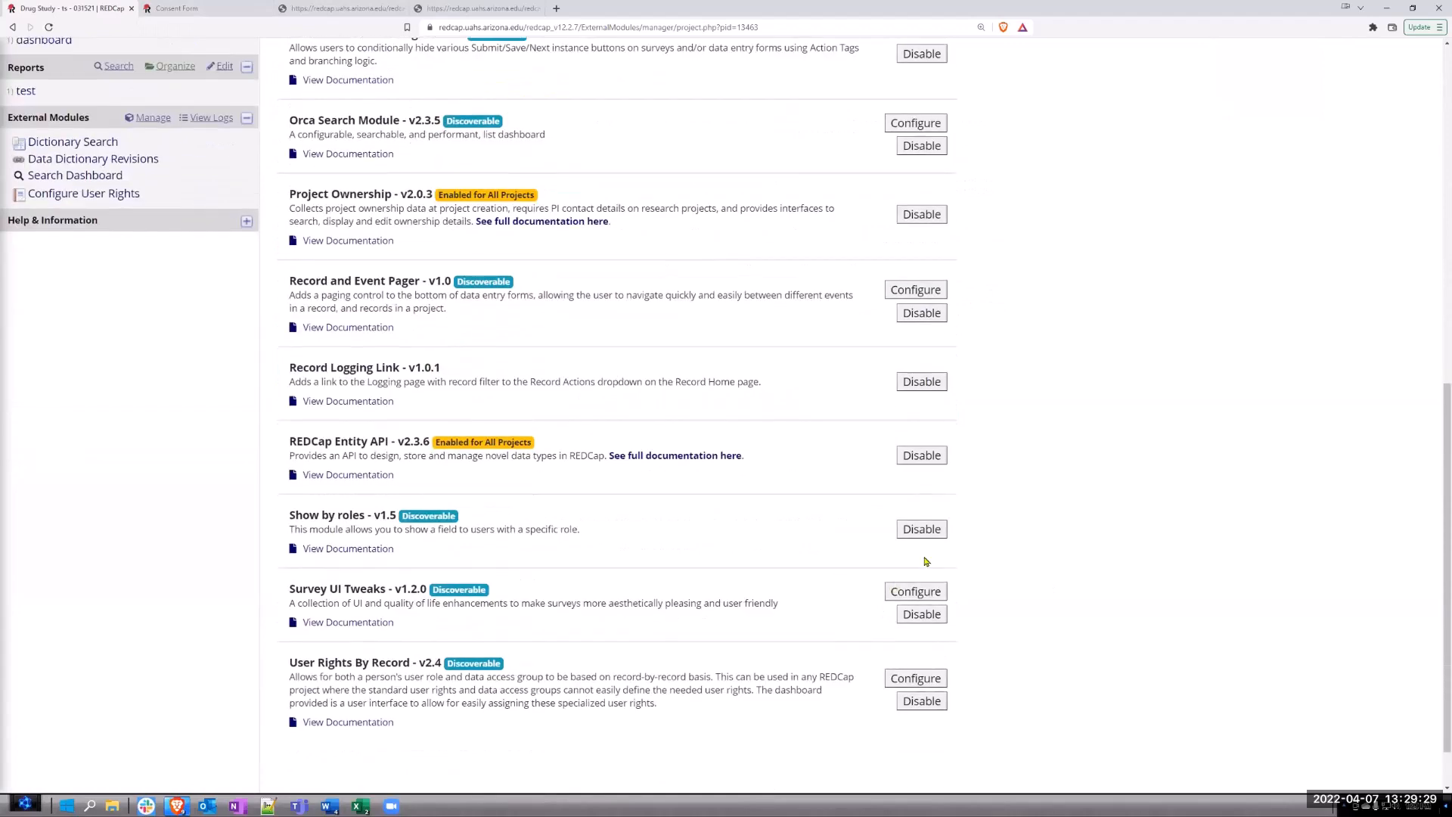
click(916, 592)
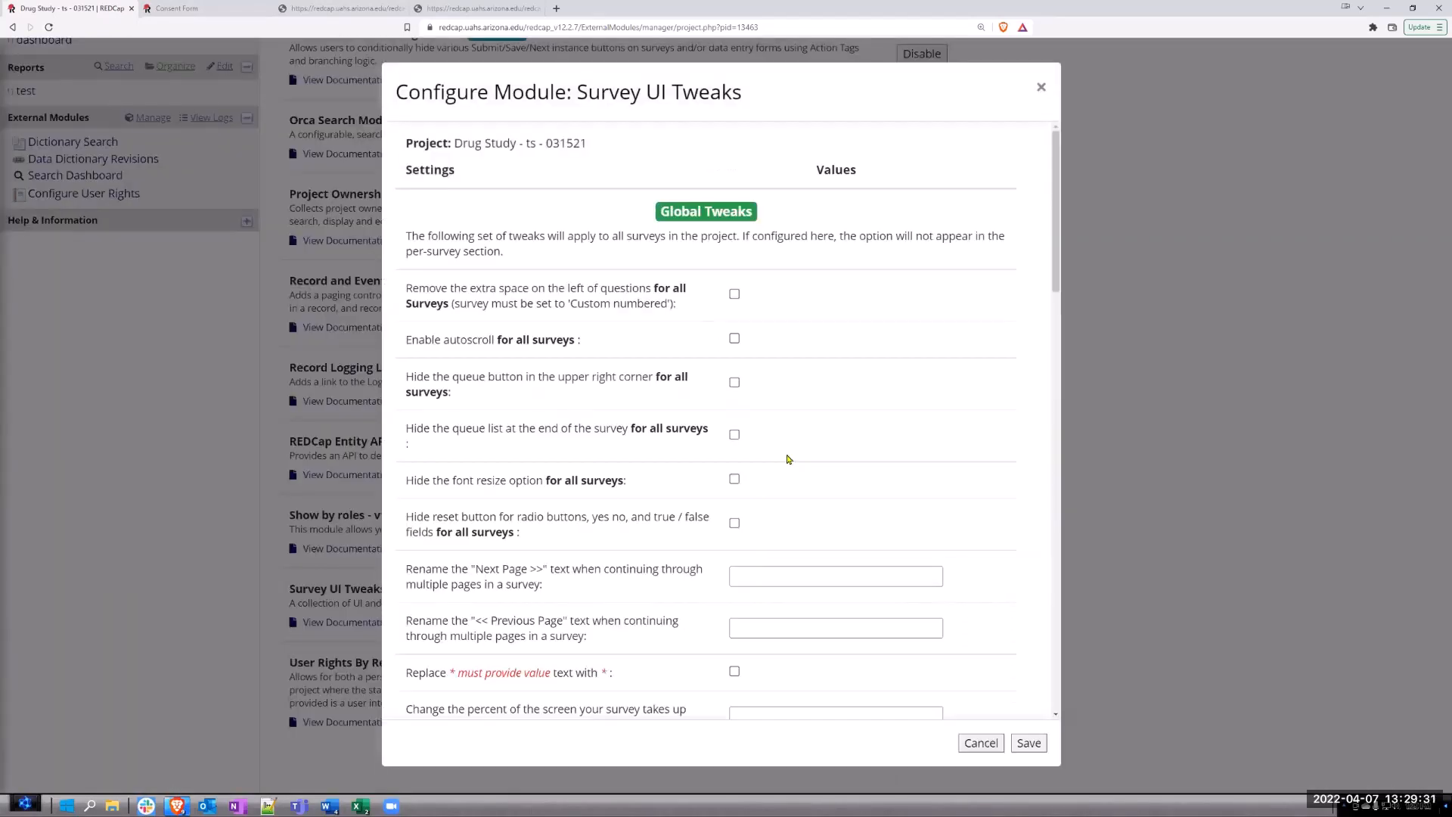
Set the consent_form survey's submit button label to Save and save the module configuration.
scroll(787, 465, down, 15)
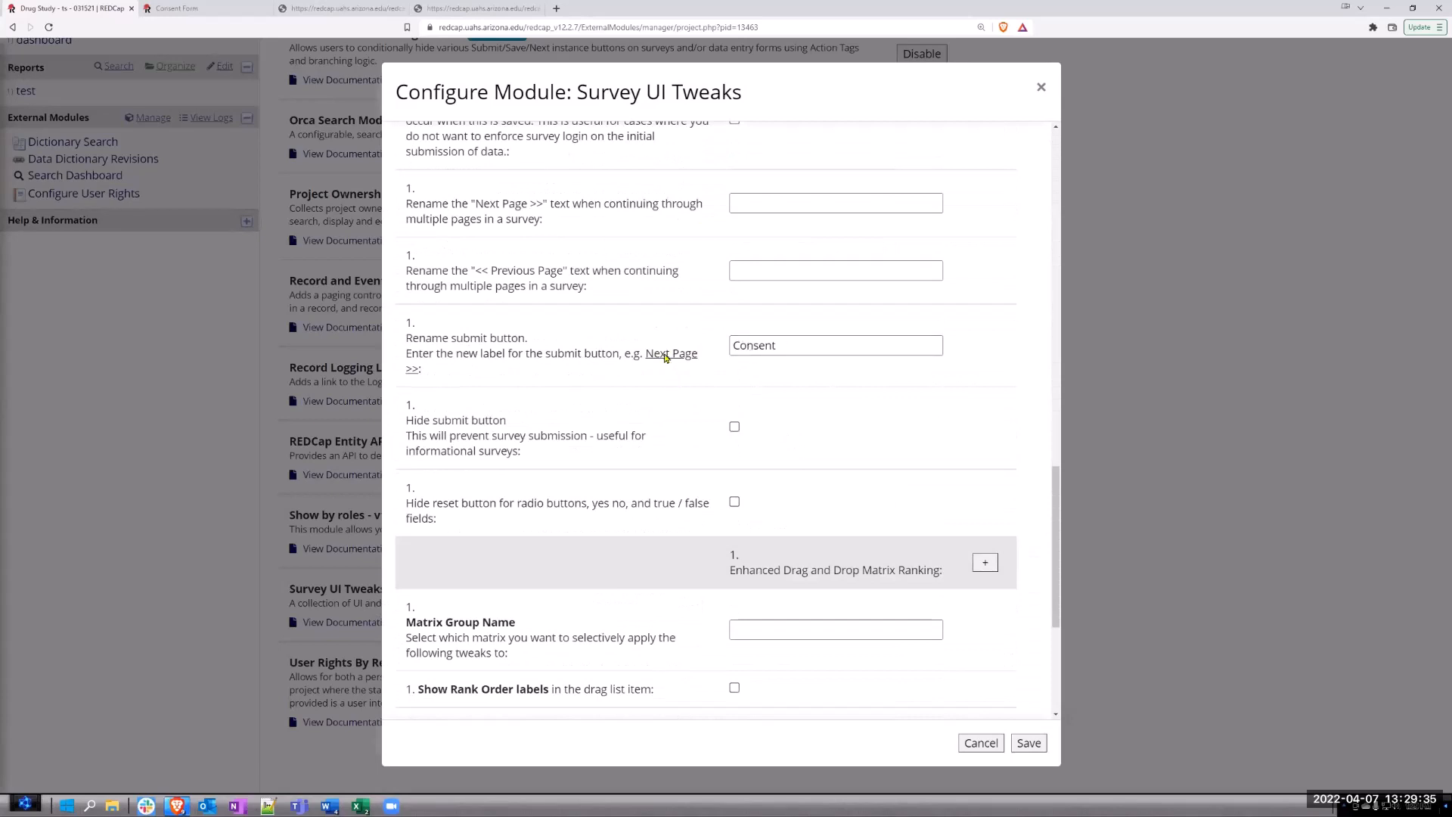
drag(773, 349, 667, 343)
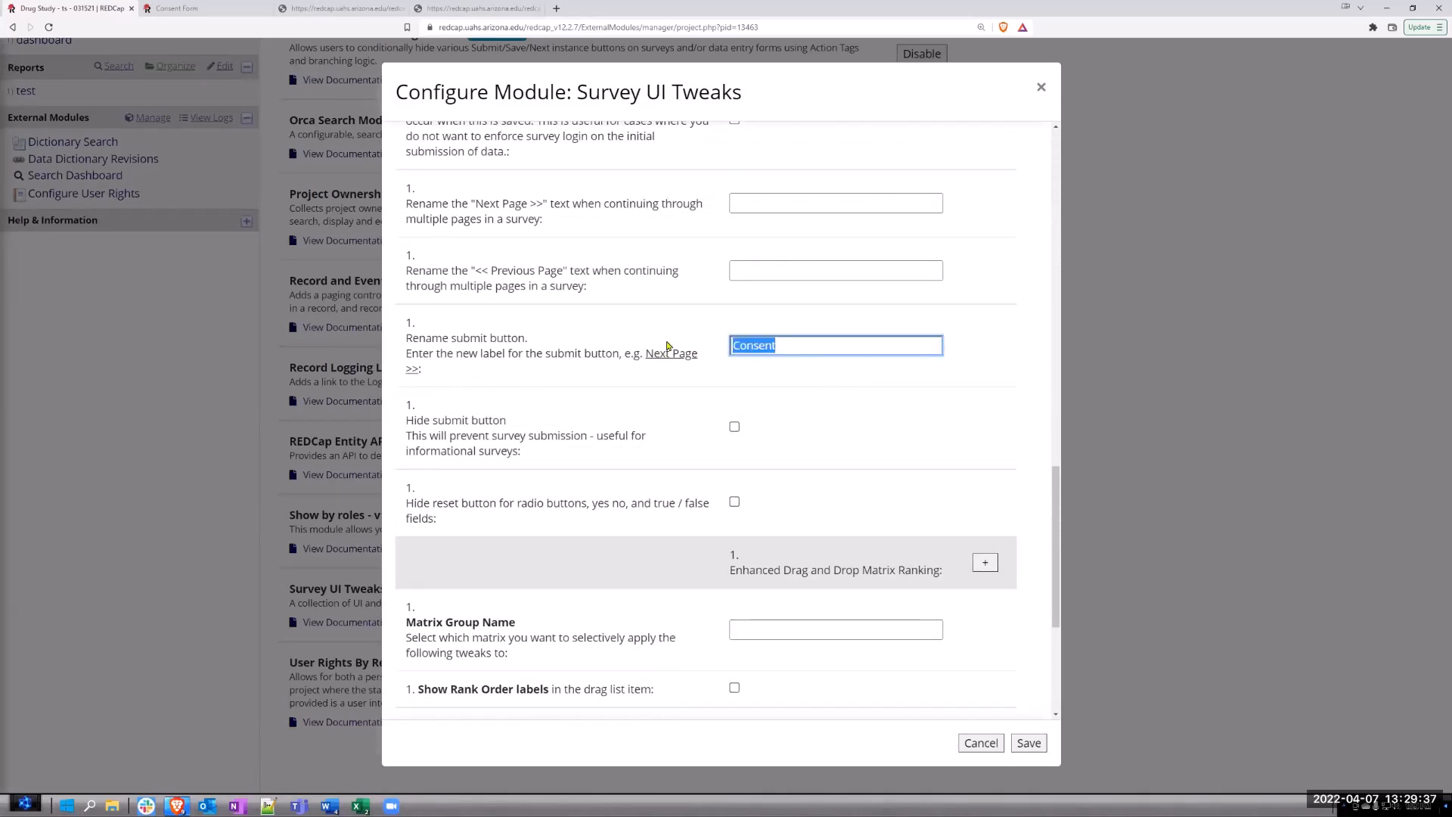
text(Save)
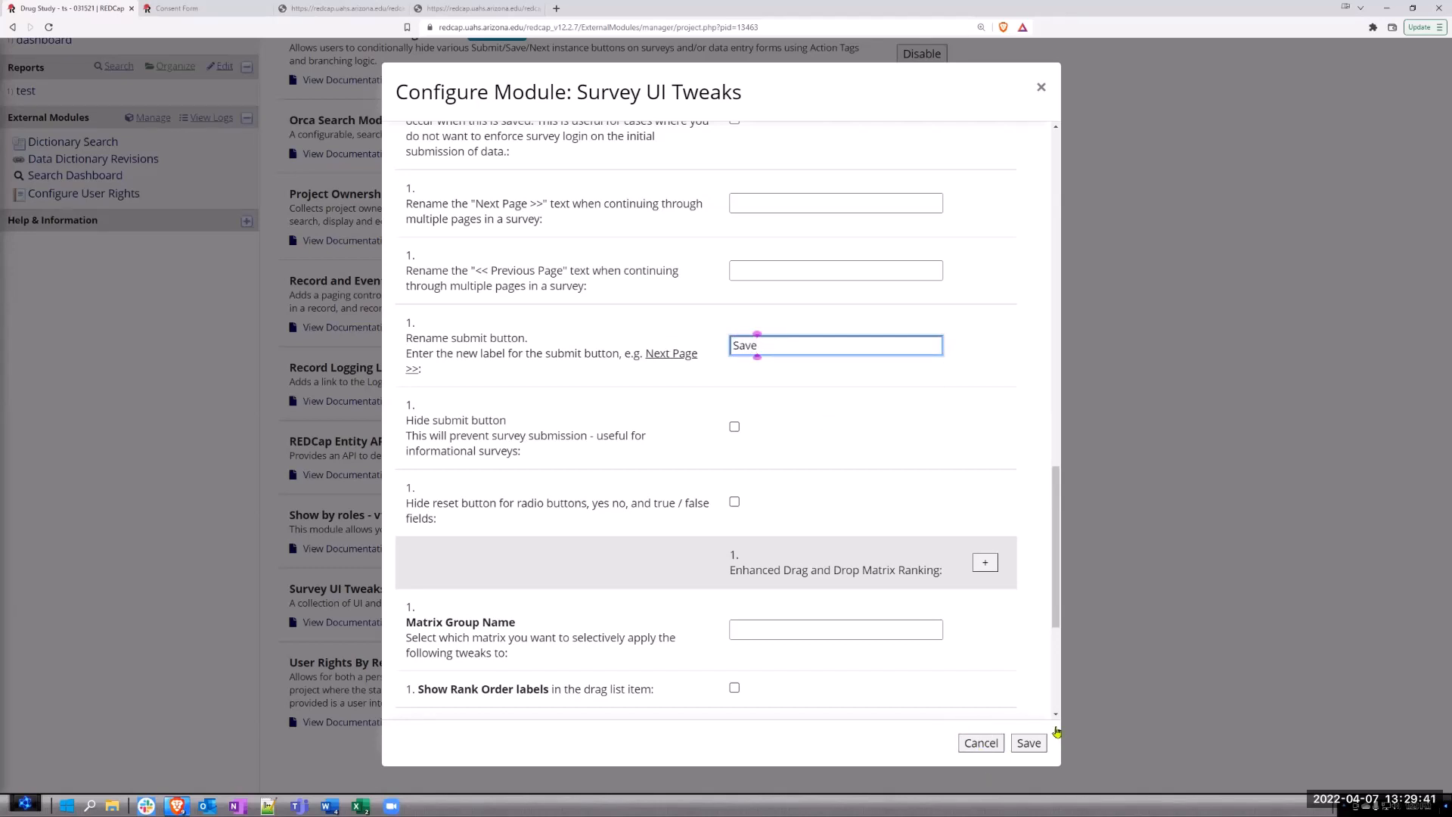
click(1036, 744)
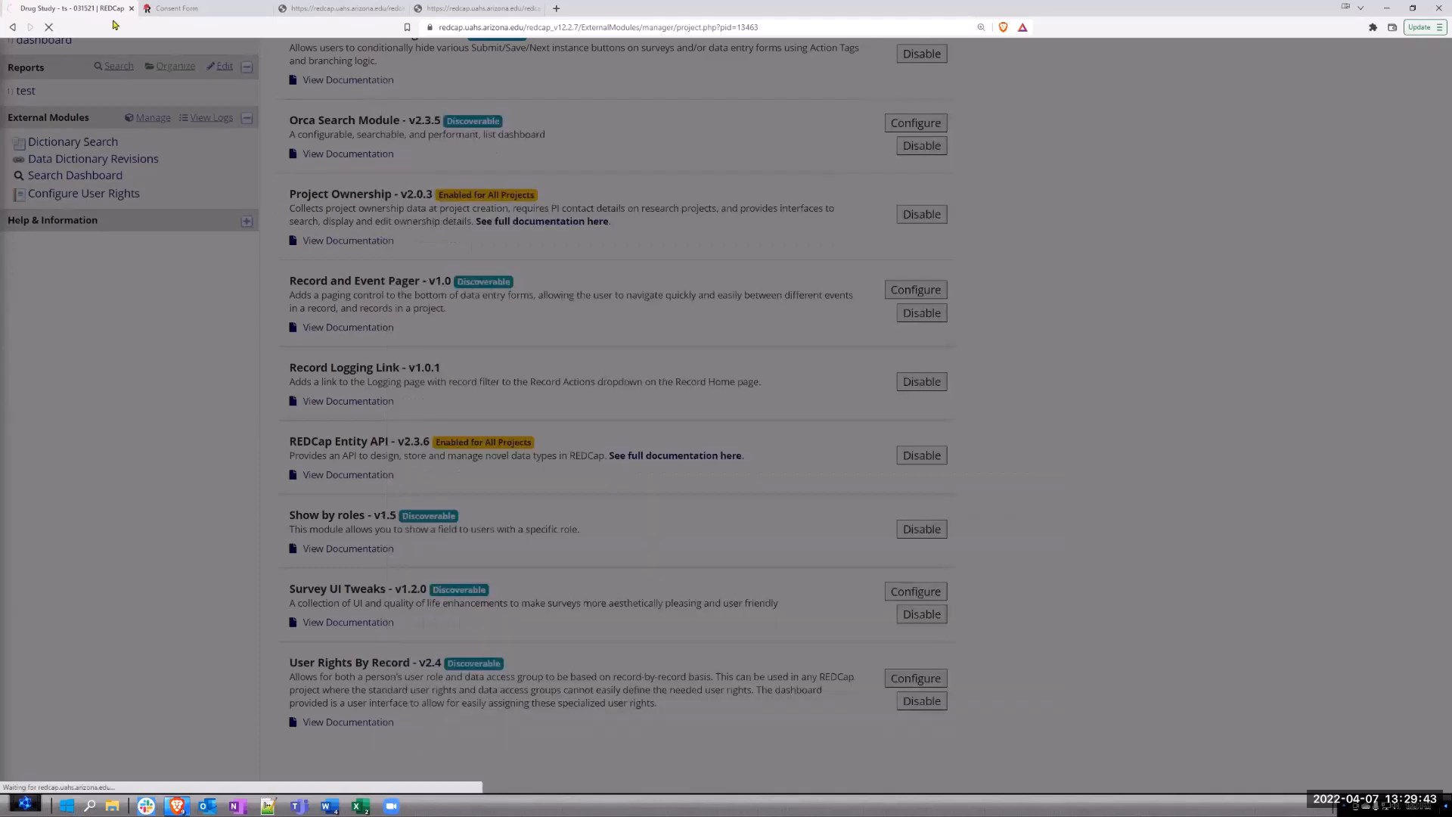
Check the Consent Form survey page's submit button and open the project's Online Designer.
key(ctrl+Tab)
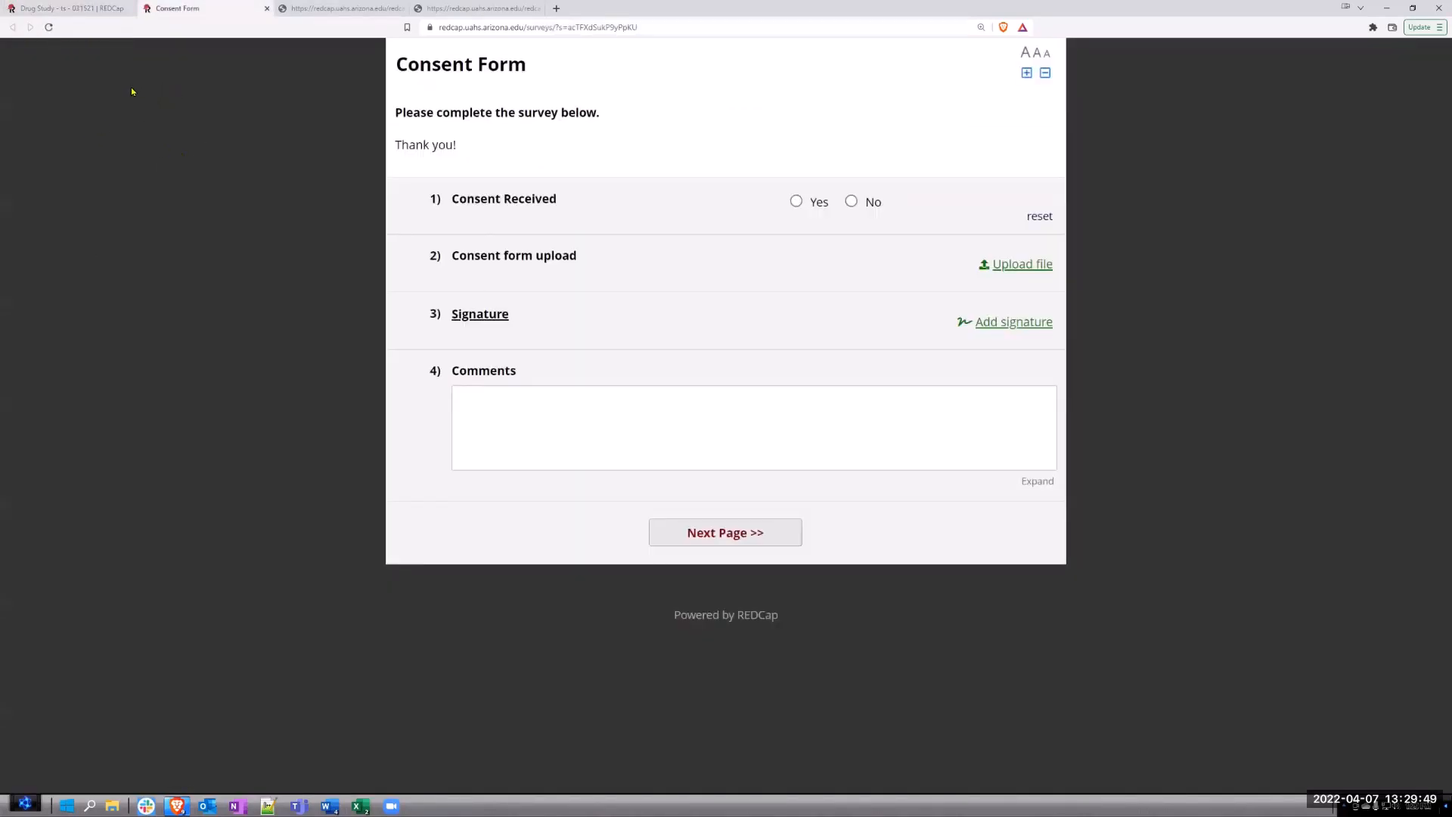
click(79, 10)
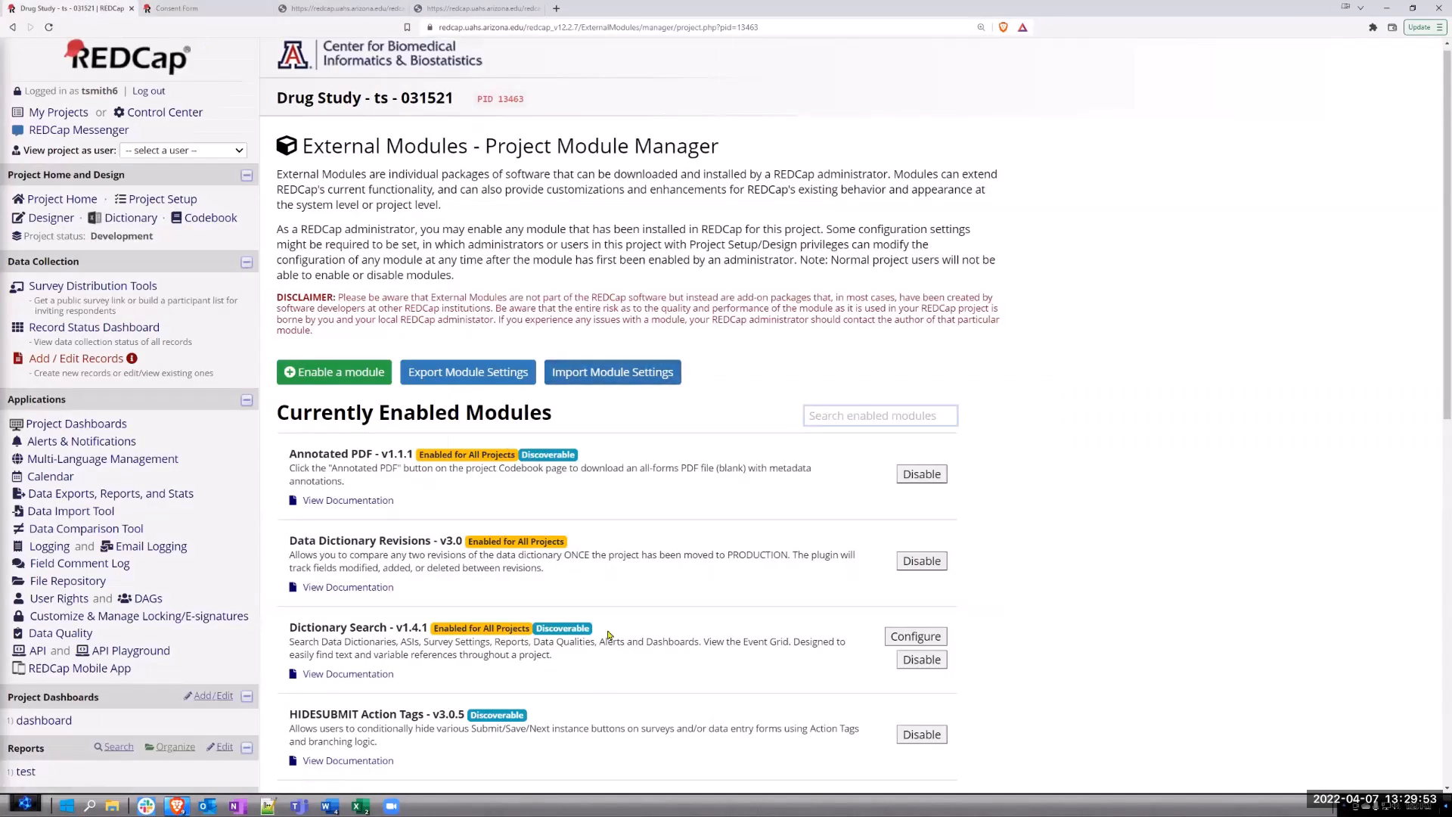
click(51, 218)
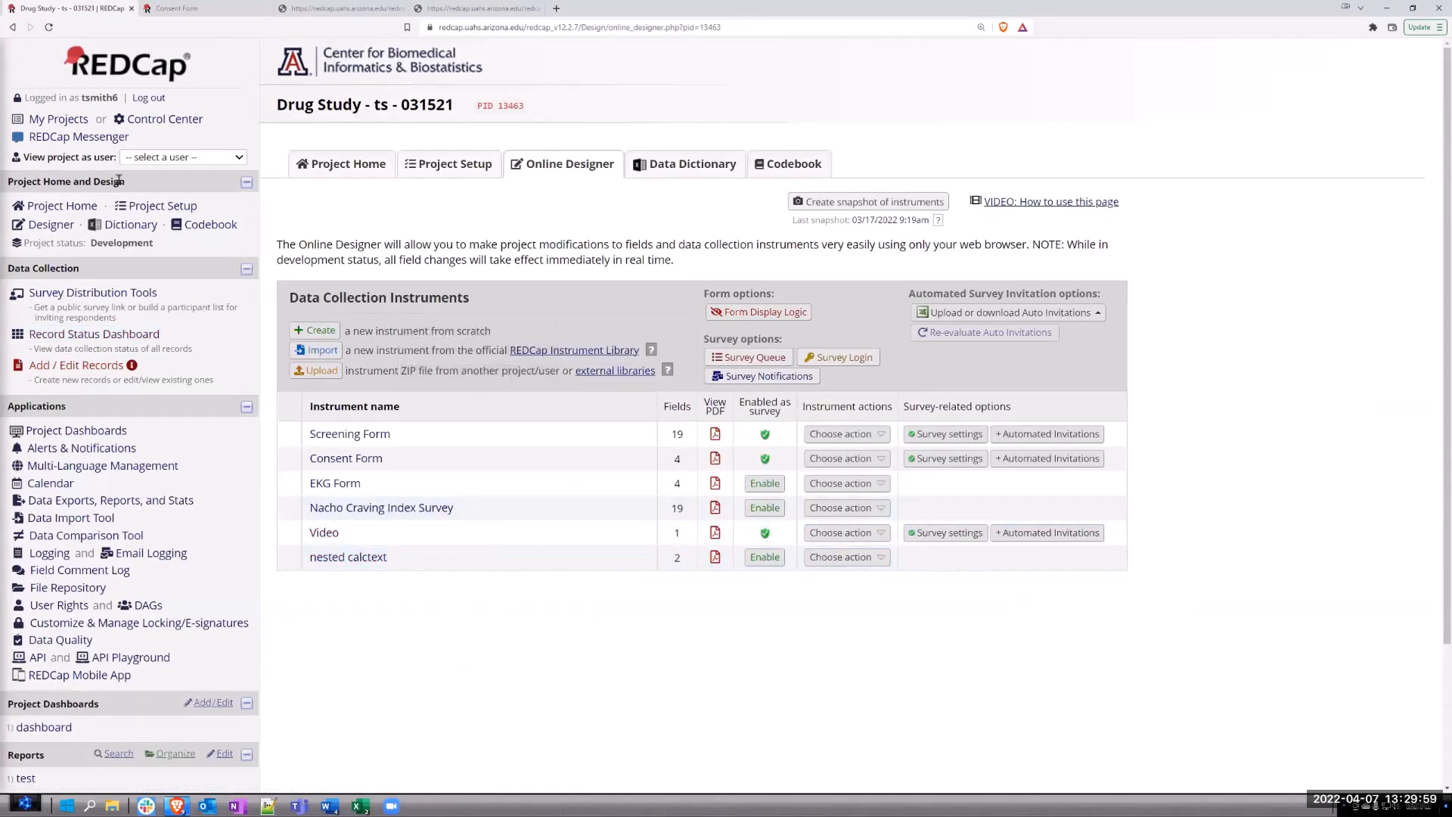
Reopen the project's Survey UI Tweaks module configuration and switch the survey-specific tweaks from consent_form to the Video survey.
scroll(79, 762, down, 3)
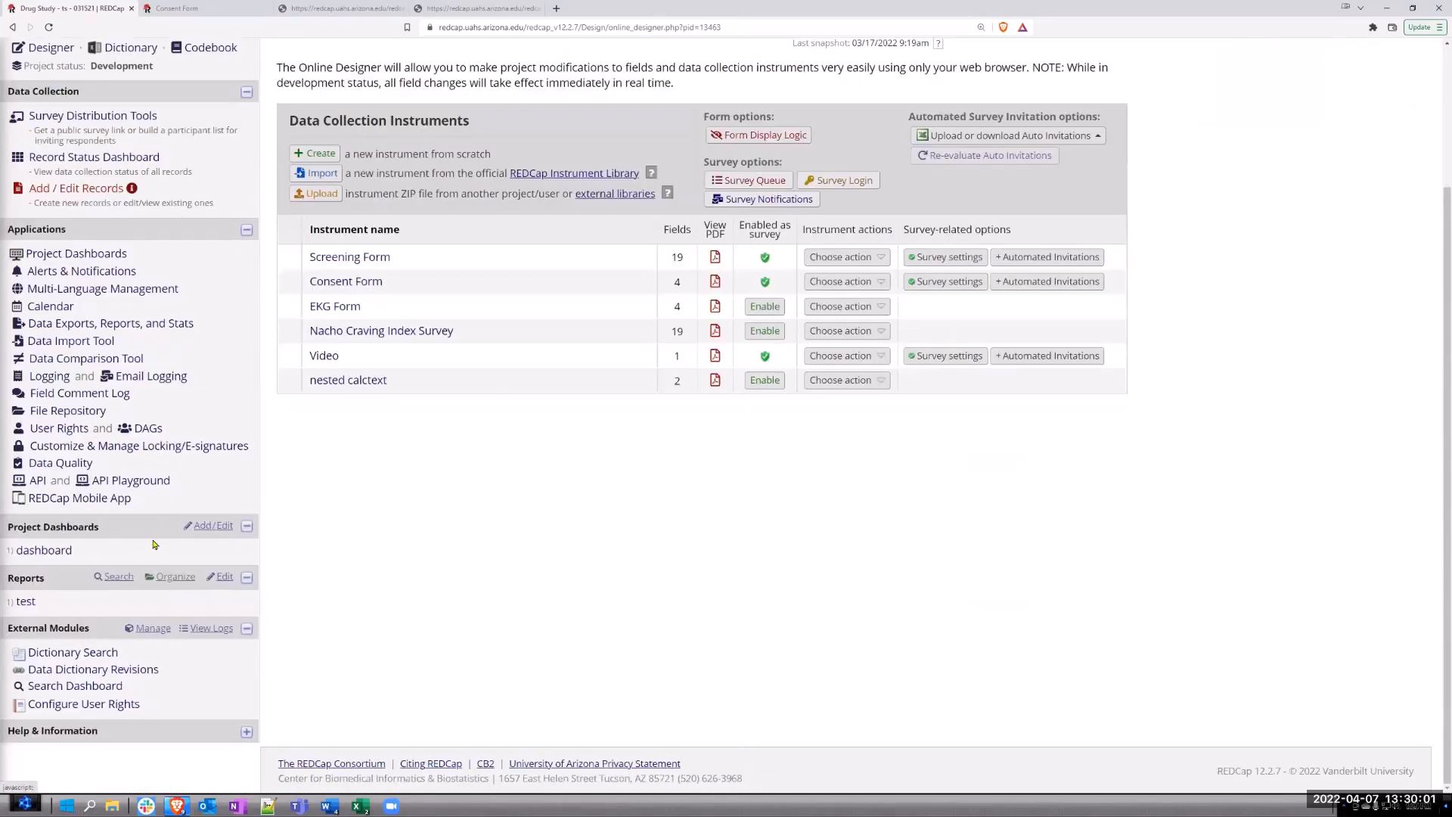
click(151, 628)
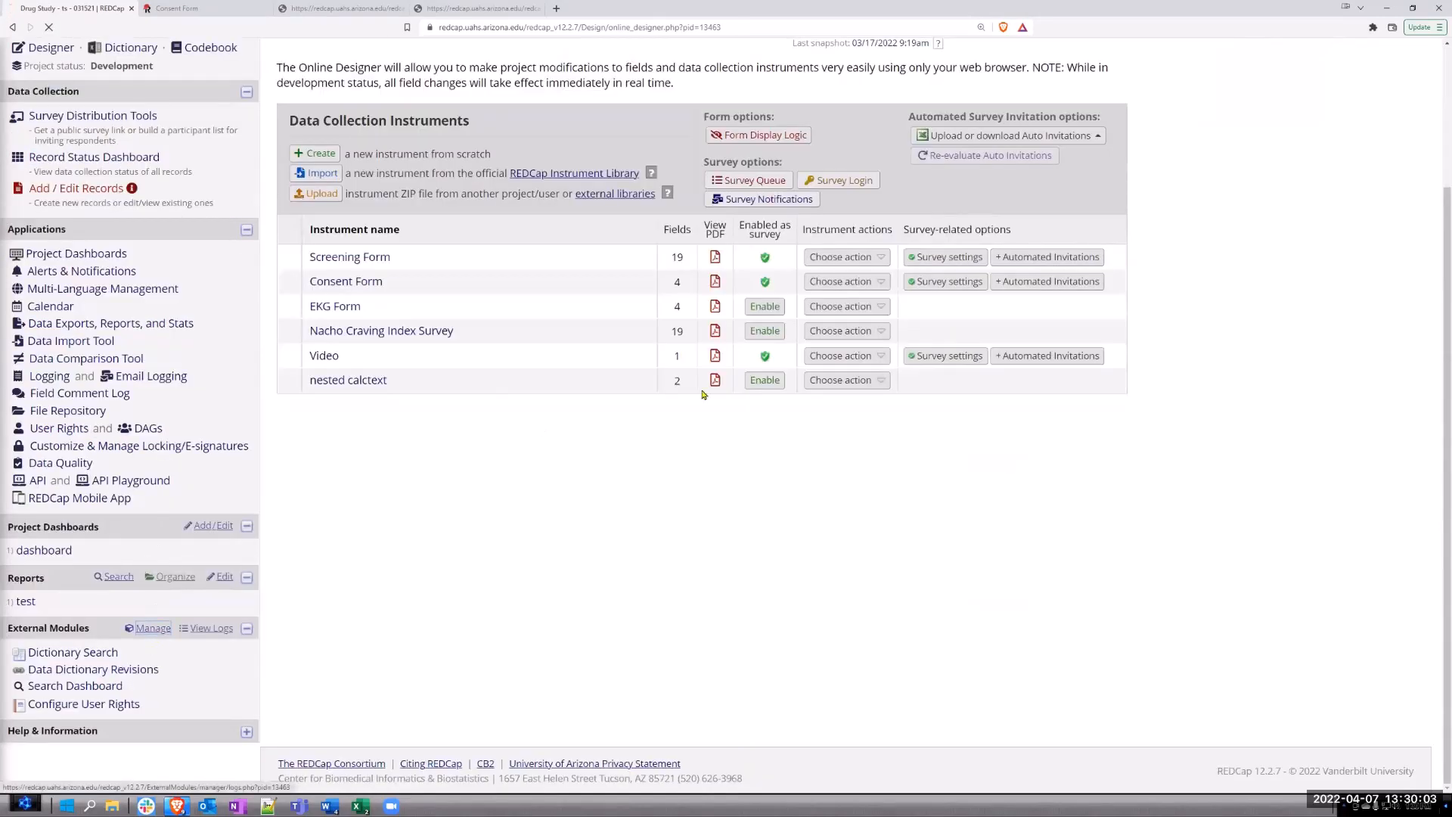
scroll(885, 575, down, 10)
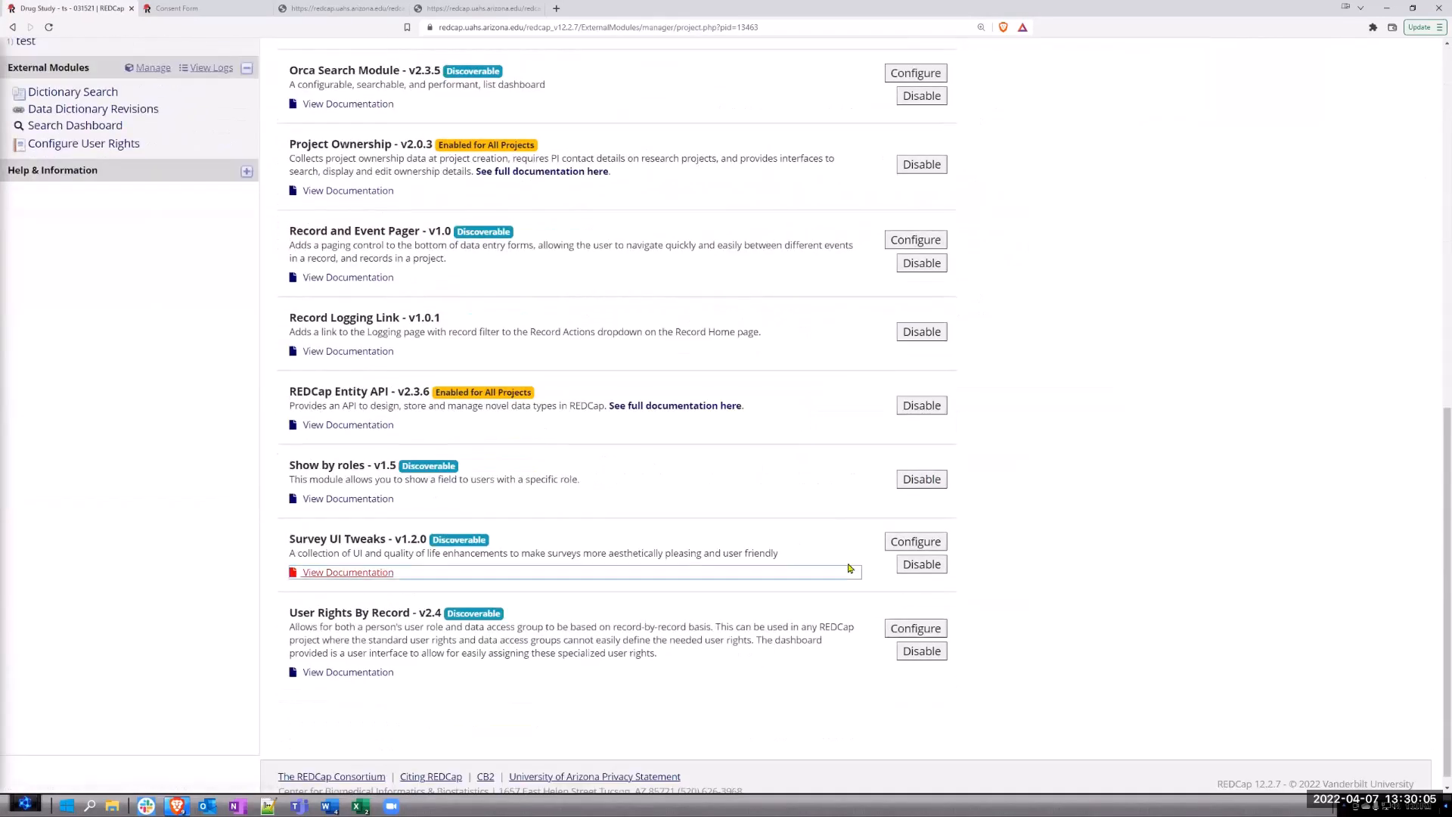
click(921, 546)
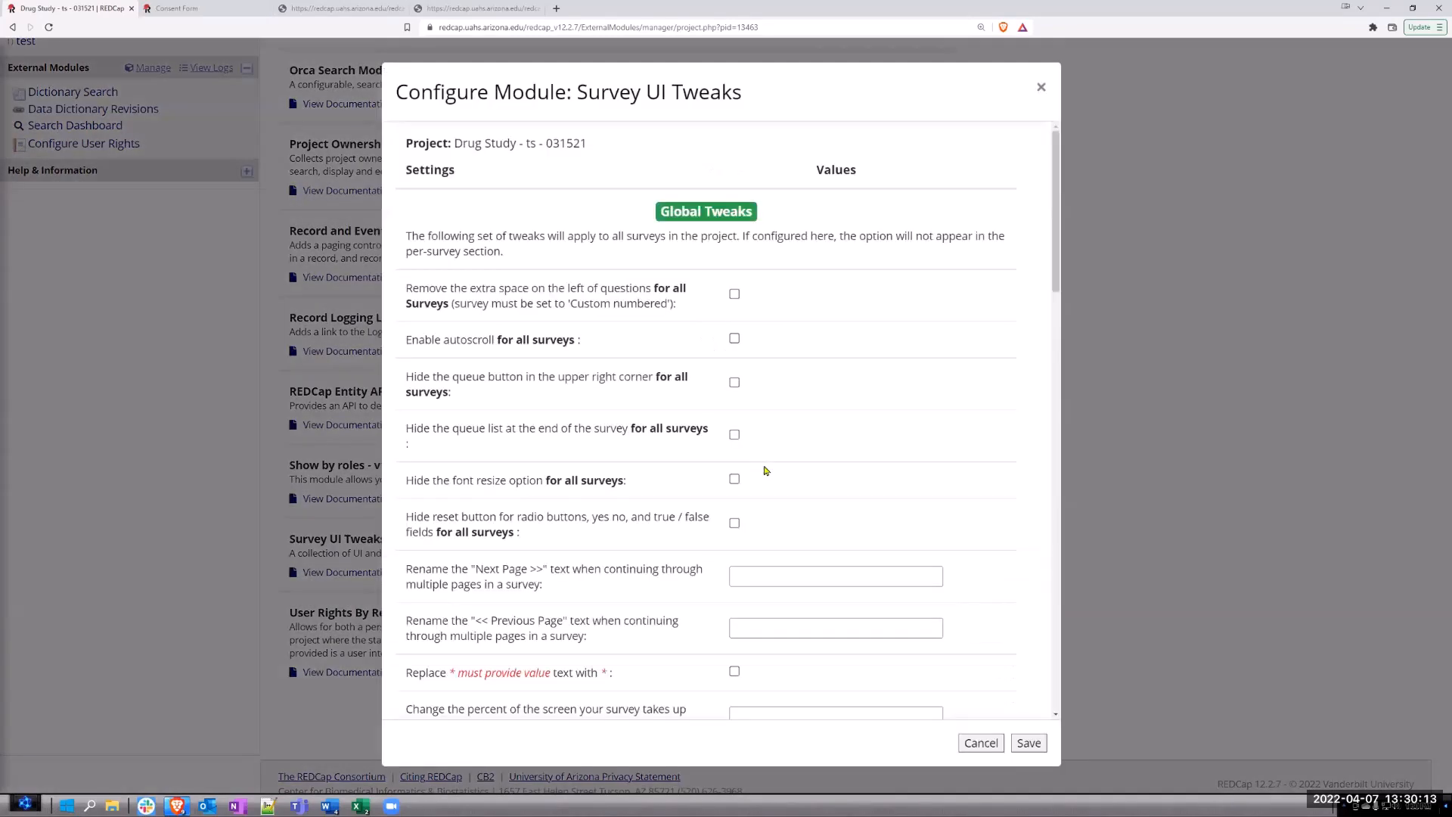
scroll(782, 373, down, 10)
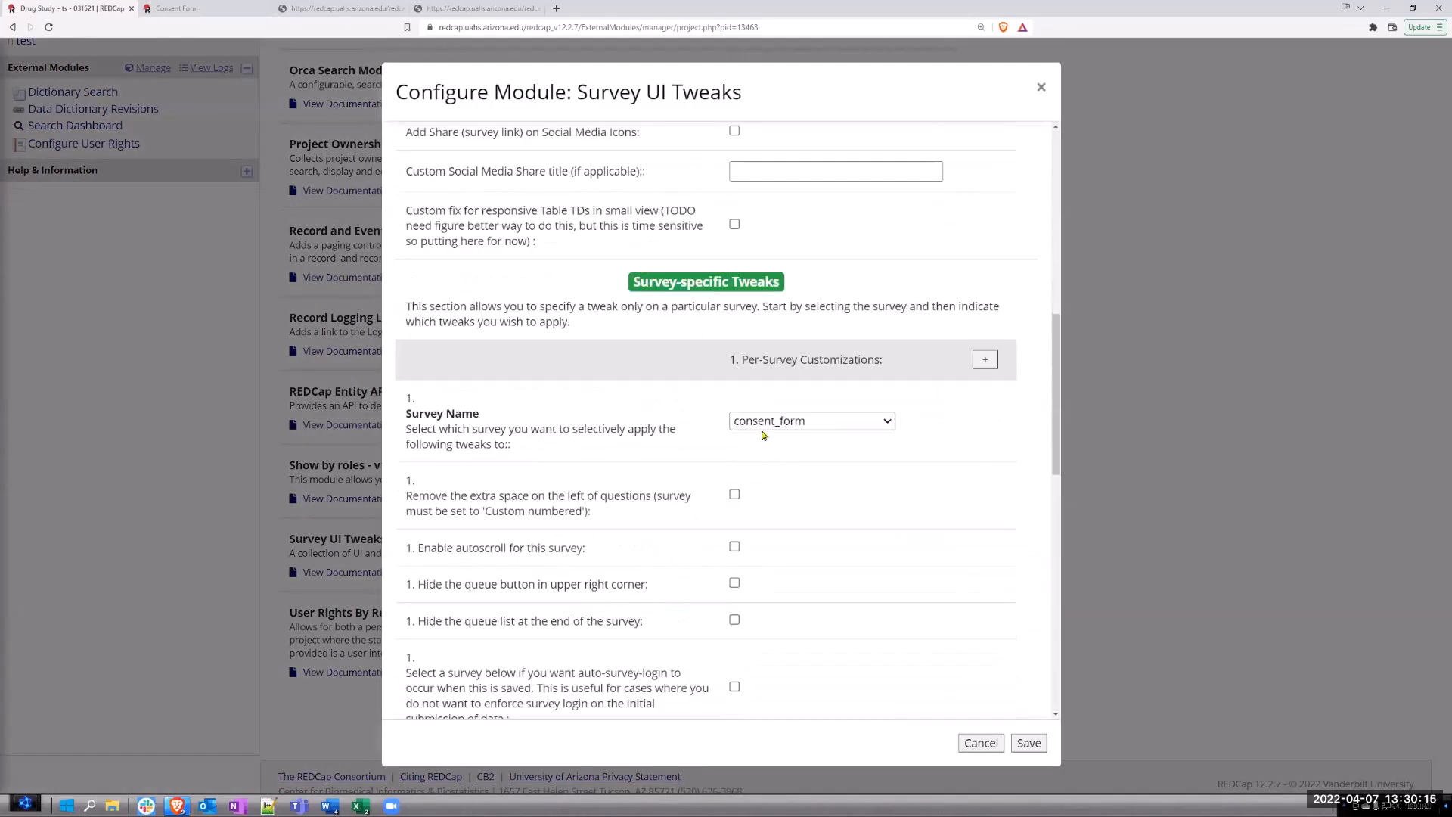
click(785, 421)
click(816, 521)
Enter Save as the Video survey's submit button label and save the module configuration.
scroll(779, 556, down, 4)
scroll(779, 554, down, 2)
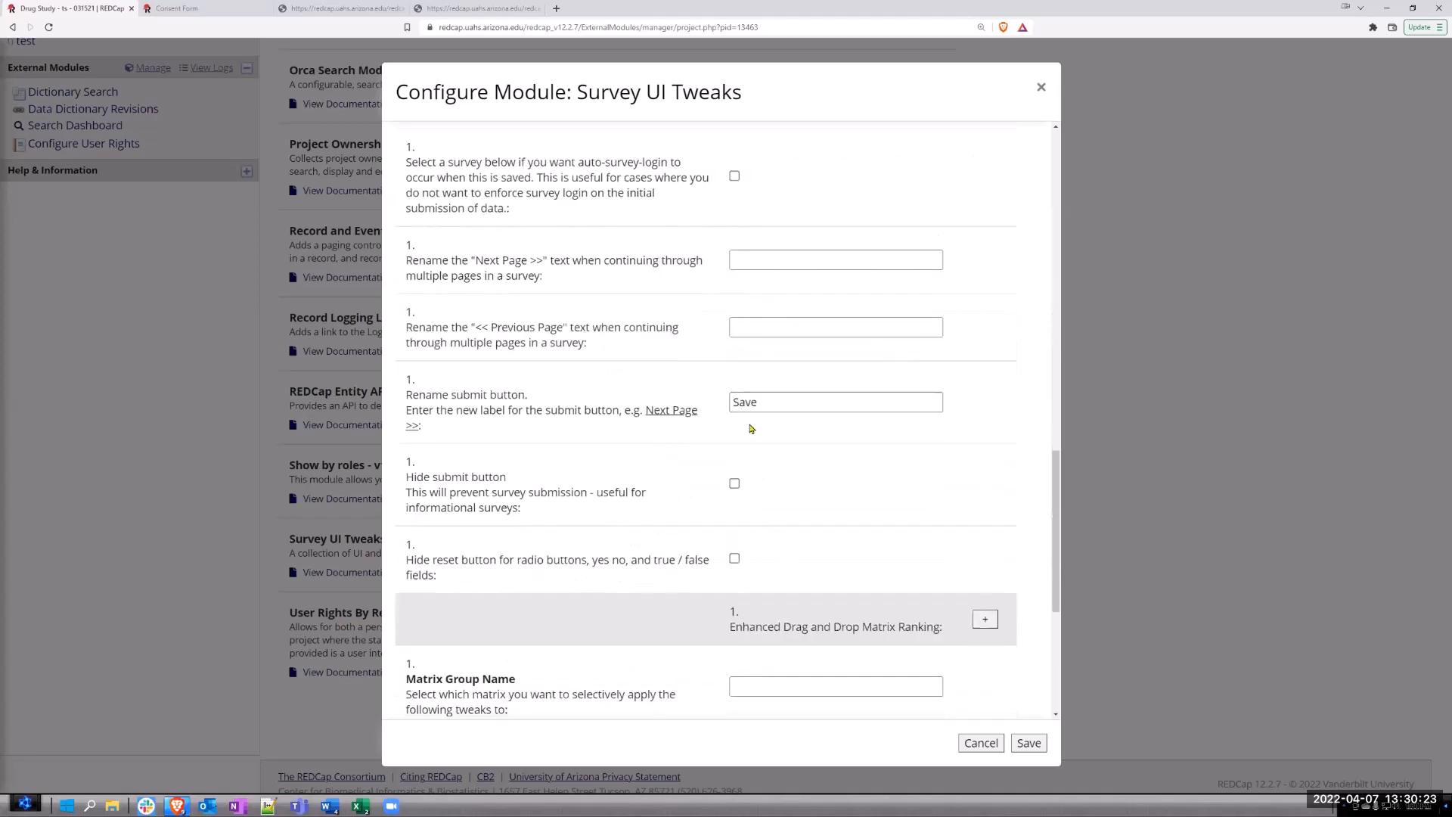
double_click(746, 402)
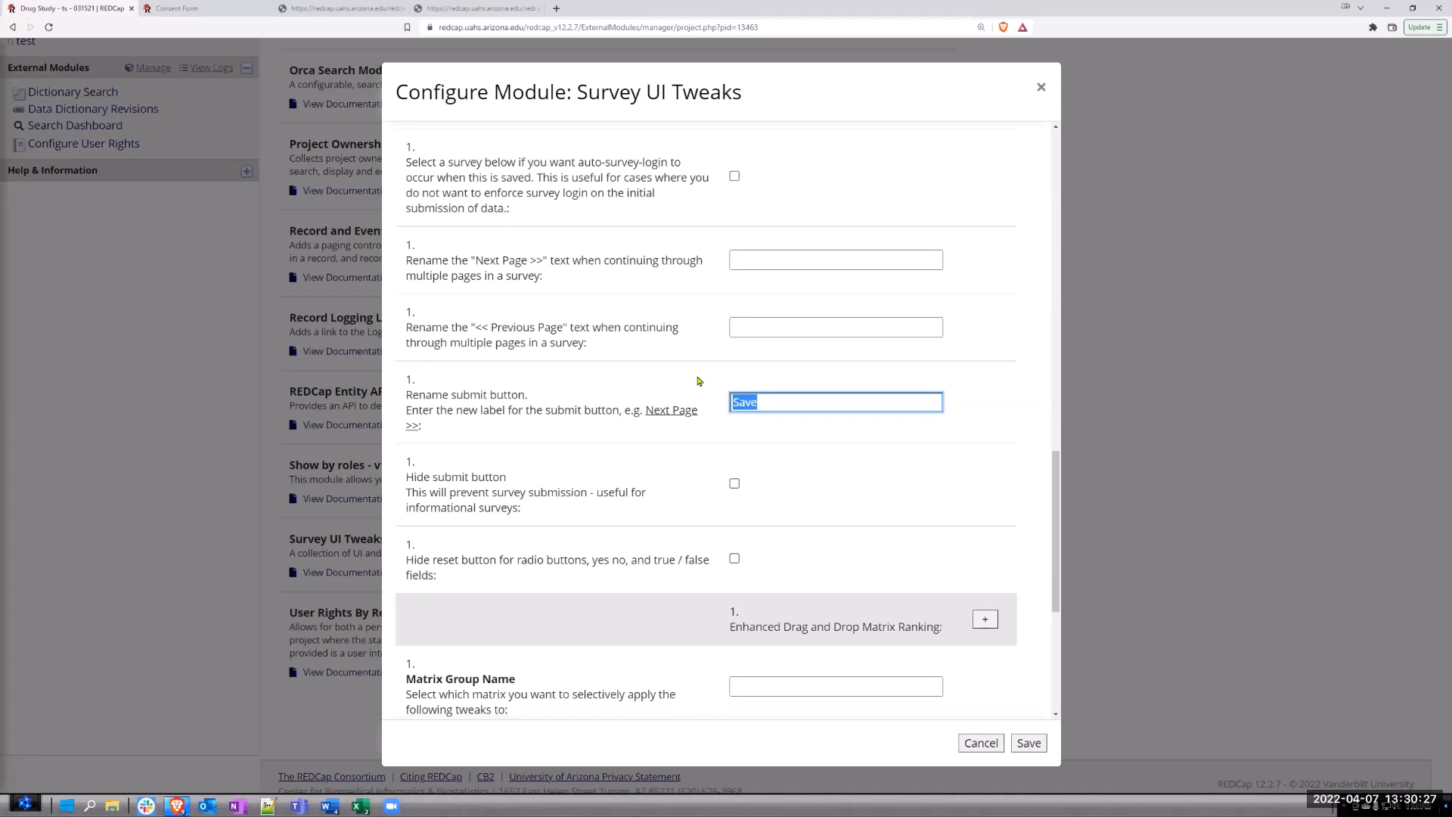
text(Next)
key(BackSpace)
key(BackSpace)
key(BackSpace)
key(BackSpace)
text(Save)
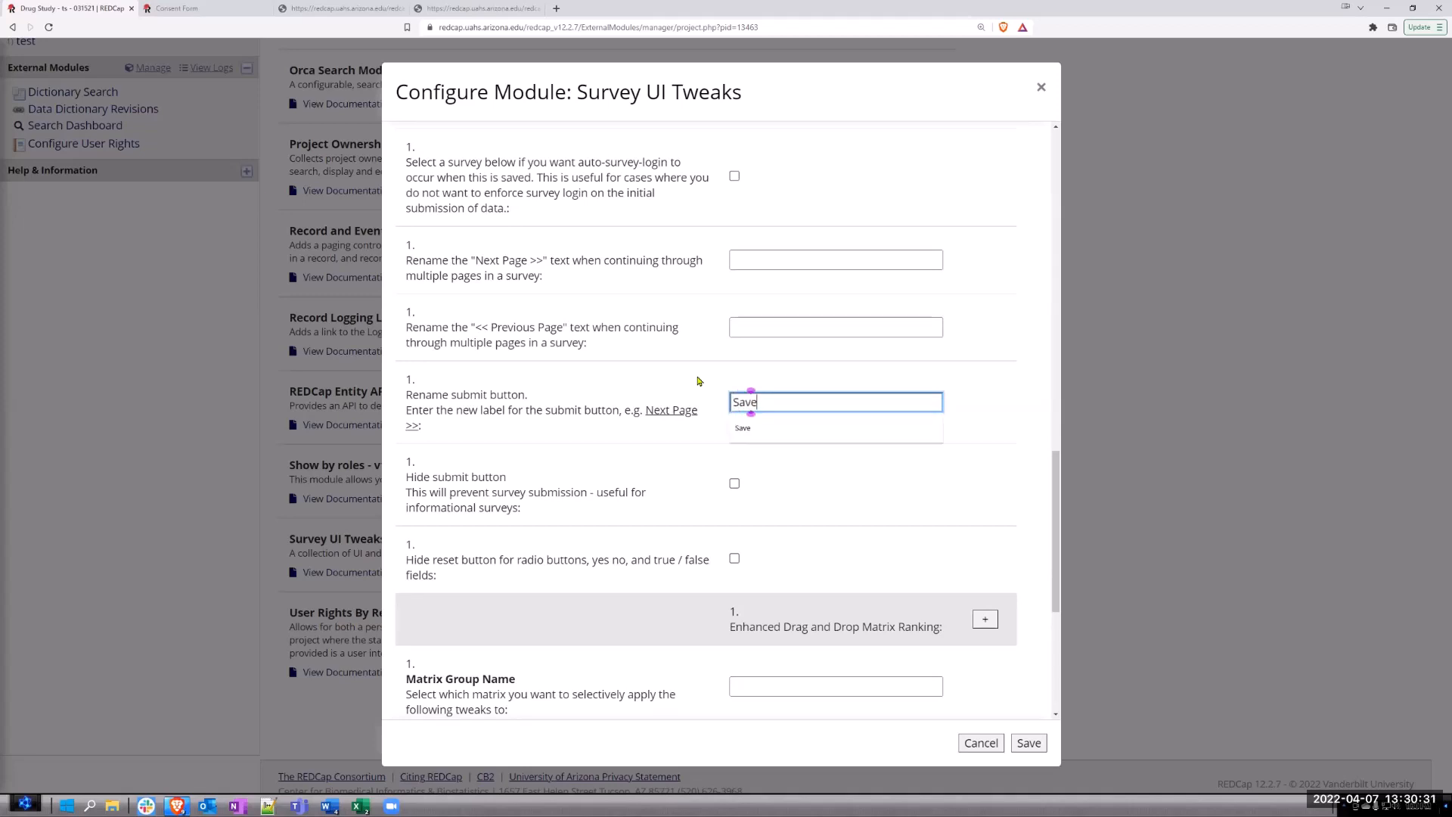
click(1030, 744)
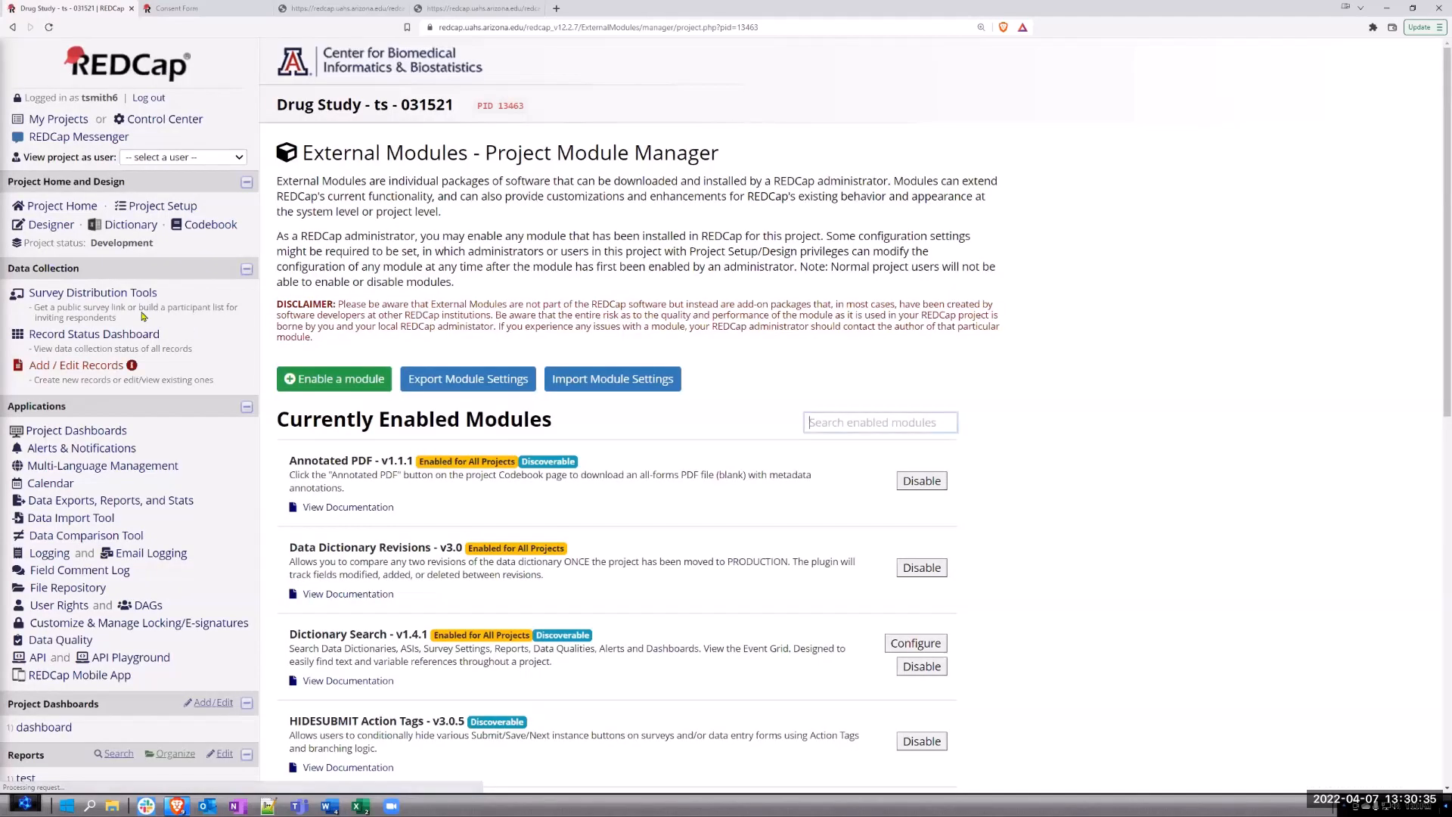
Open the third subject's Video form for the Screening event from the Record Status Dashboard and launch its survey page.
click(95, 335)
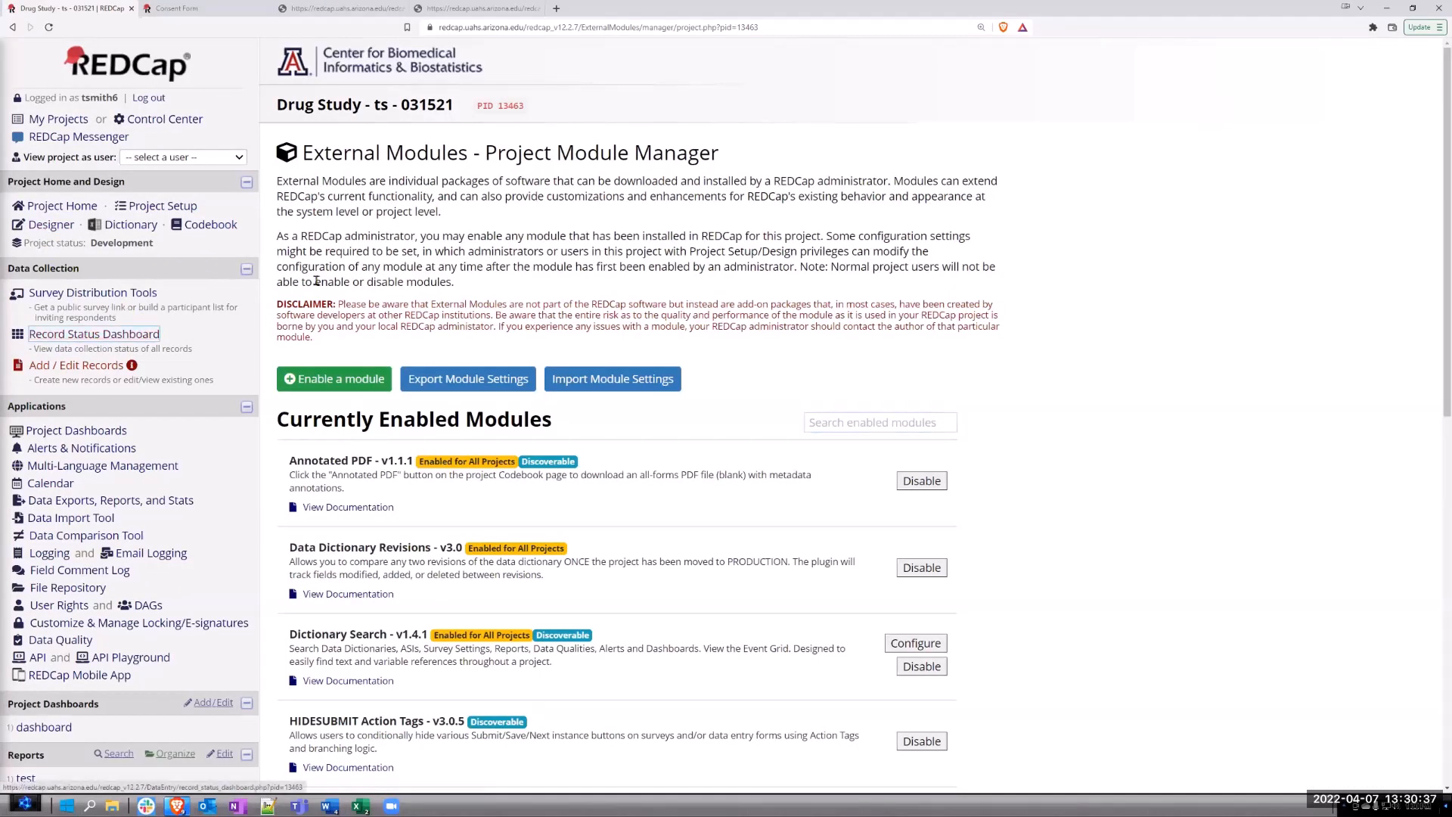
scroll(594, 562, down, 1)
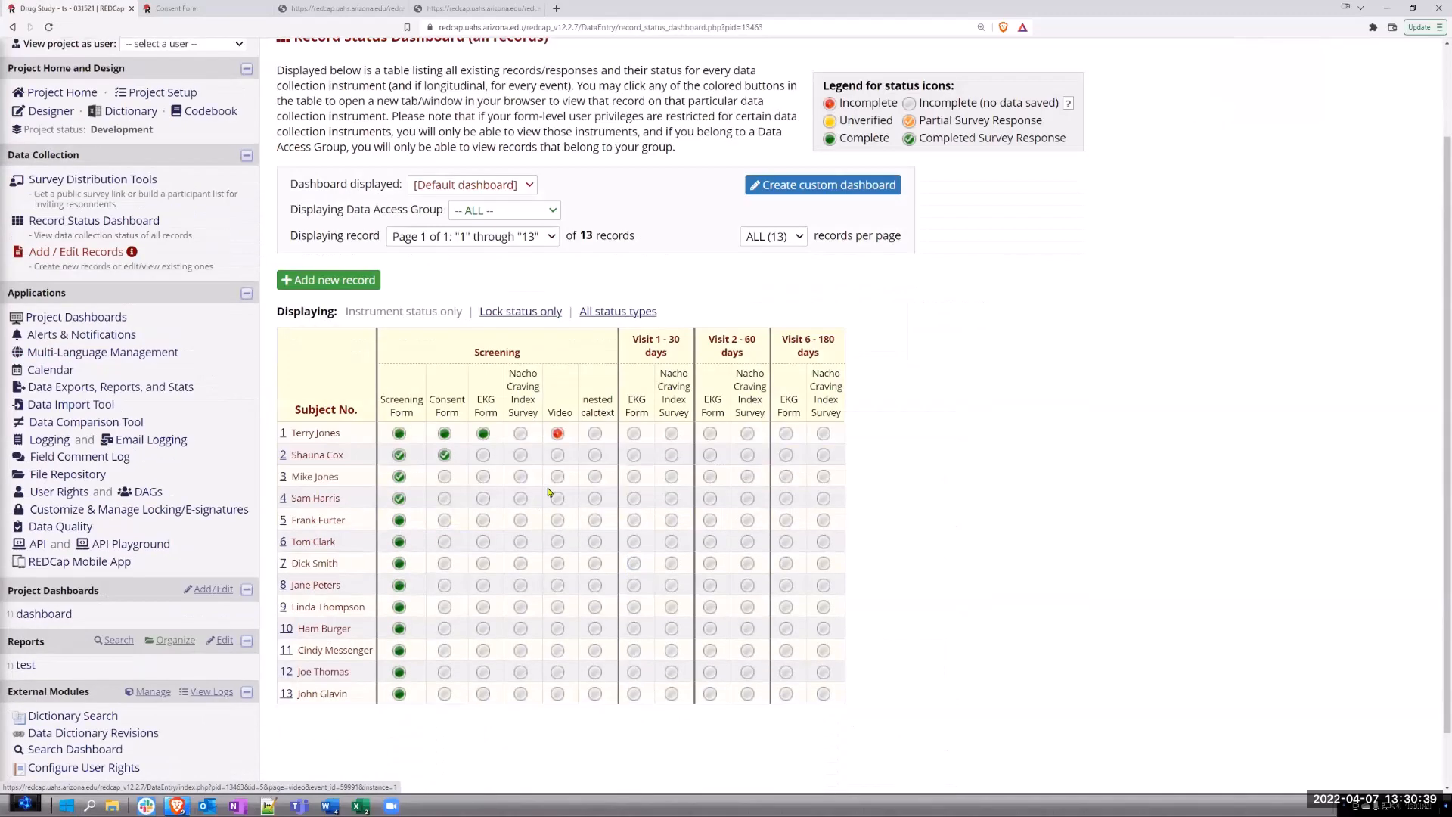
click(559, 477)
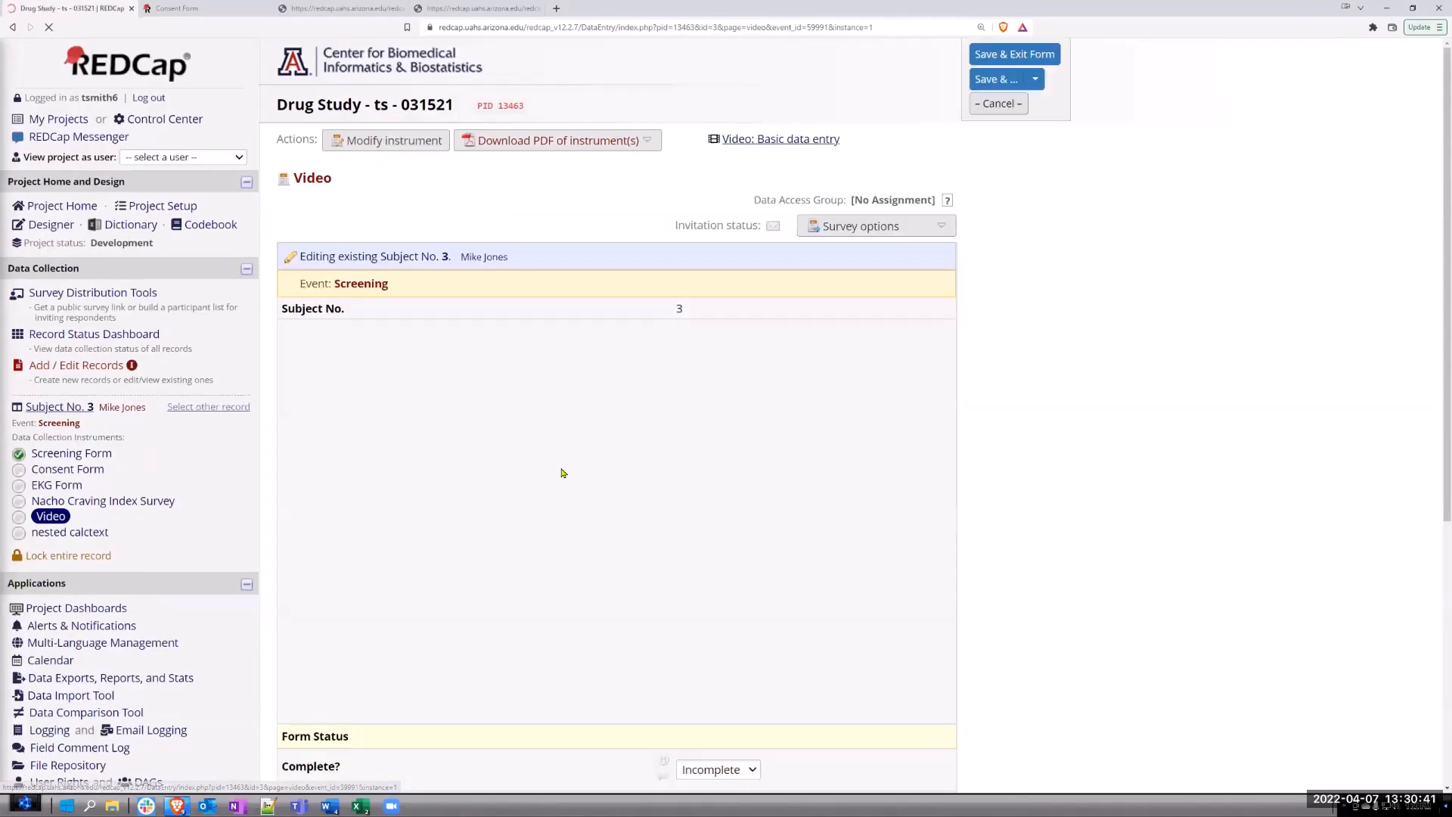
click(829, 231)
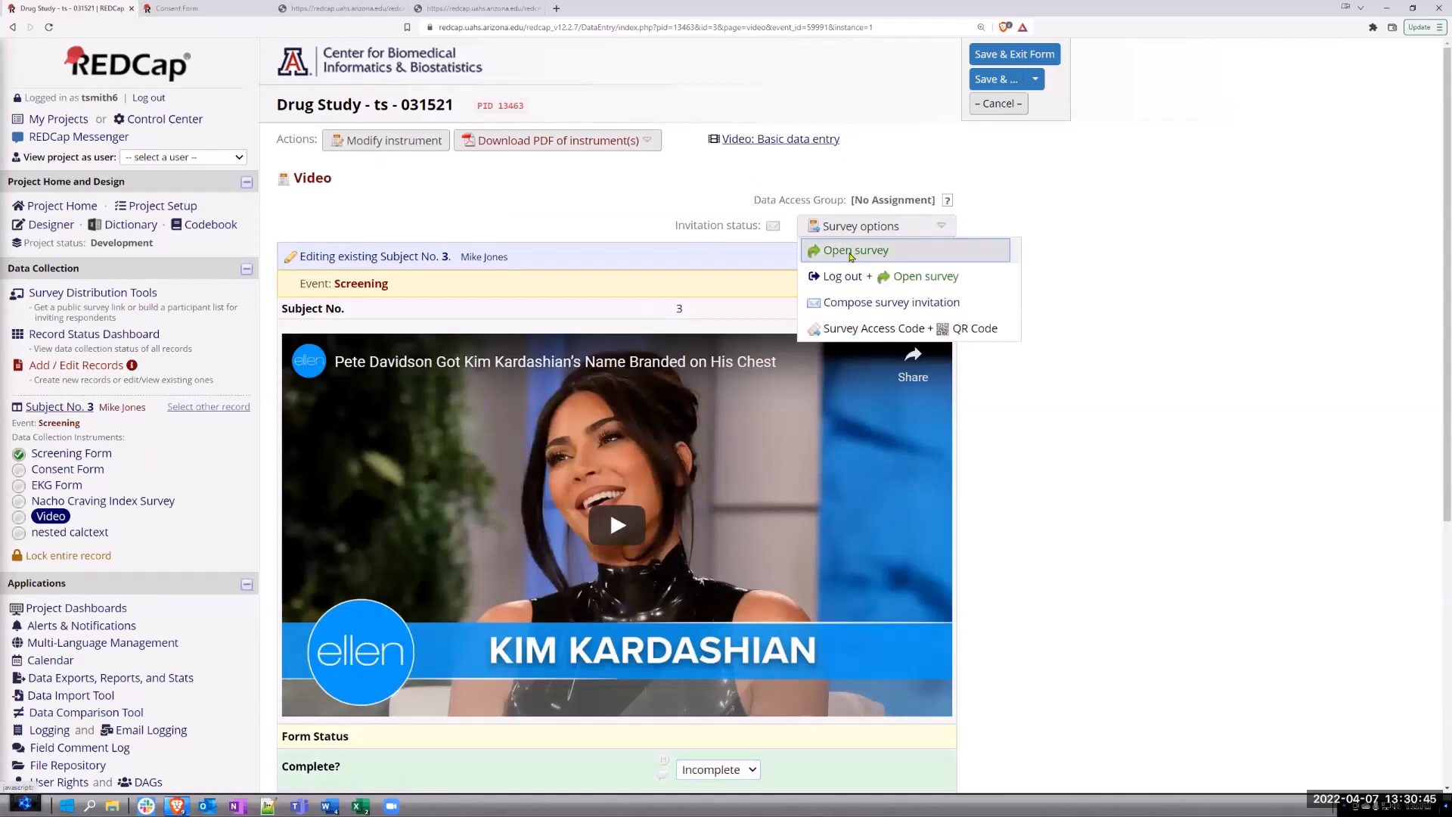
click(851, 256)
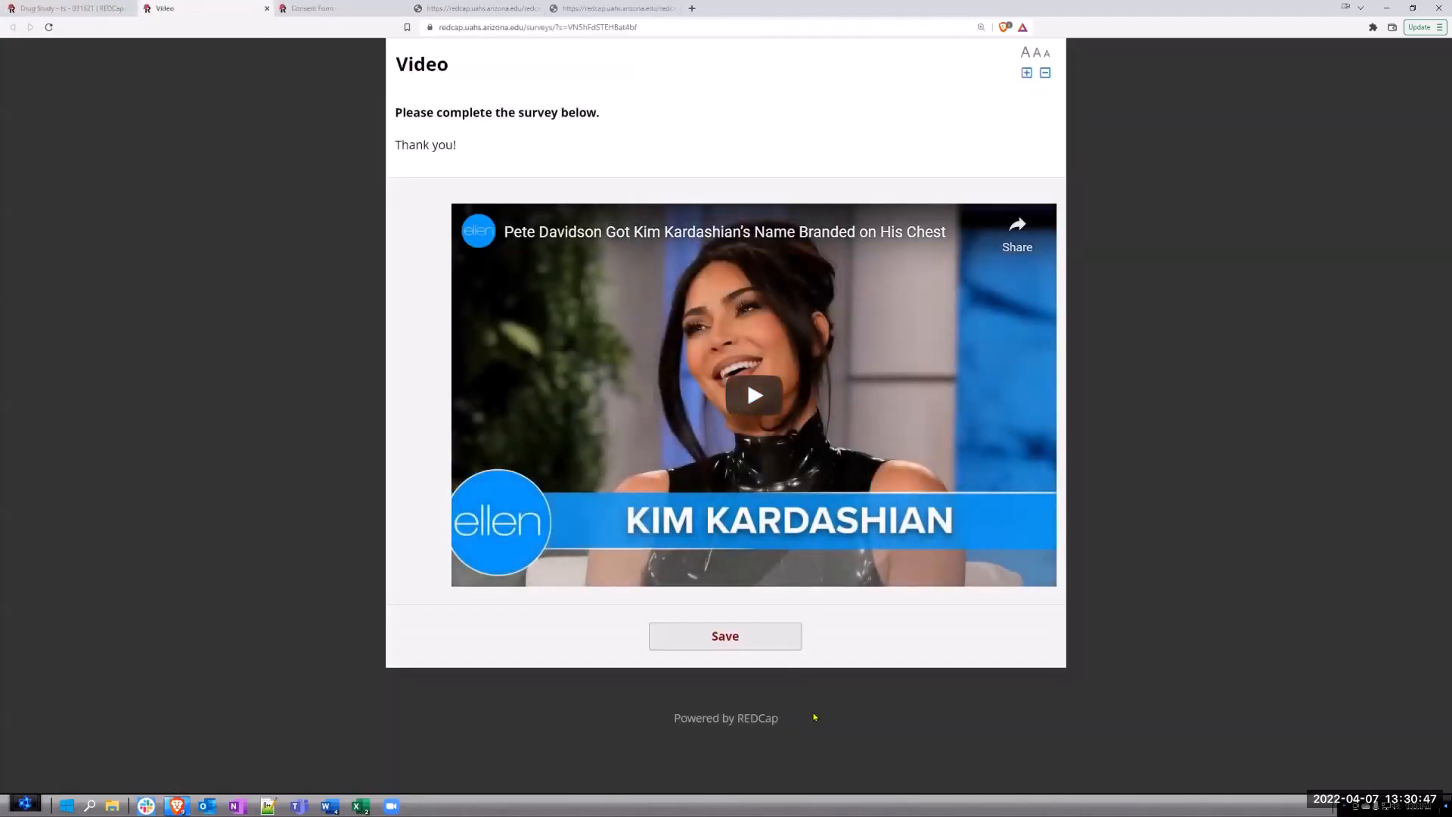